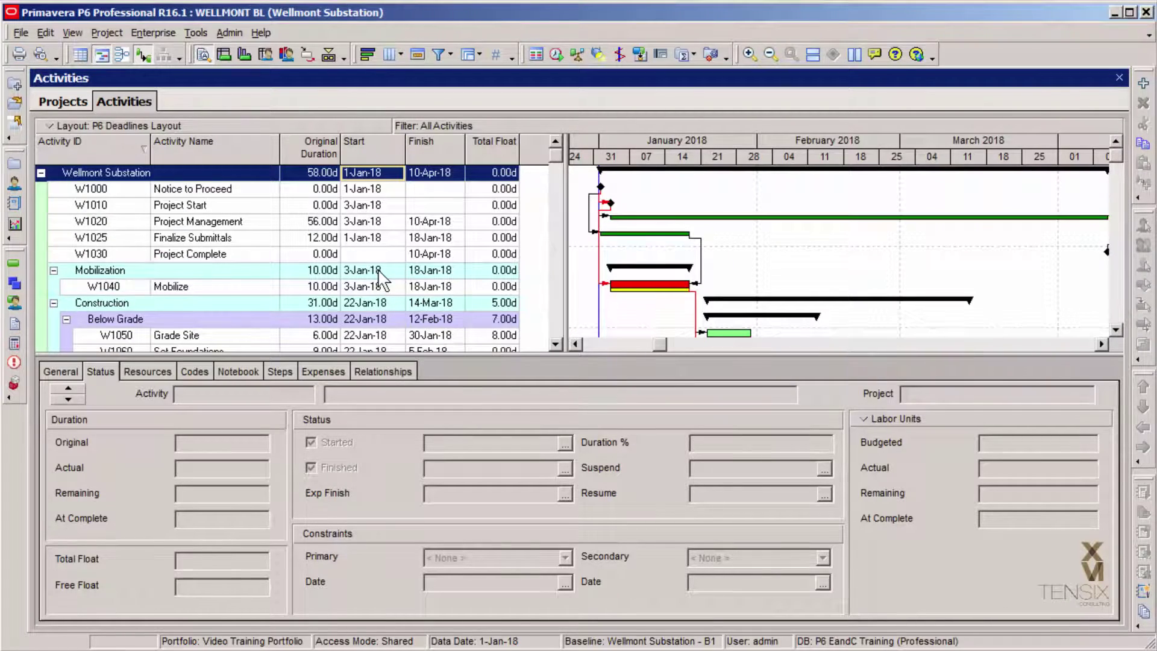
Step: Open the user-defined fields for activities and locate the Deadline Finish and Deadline Start fields
{"action": "left_click", "coordinate": [155, 34]}
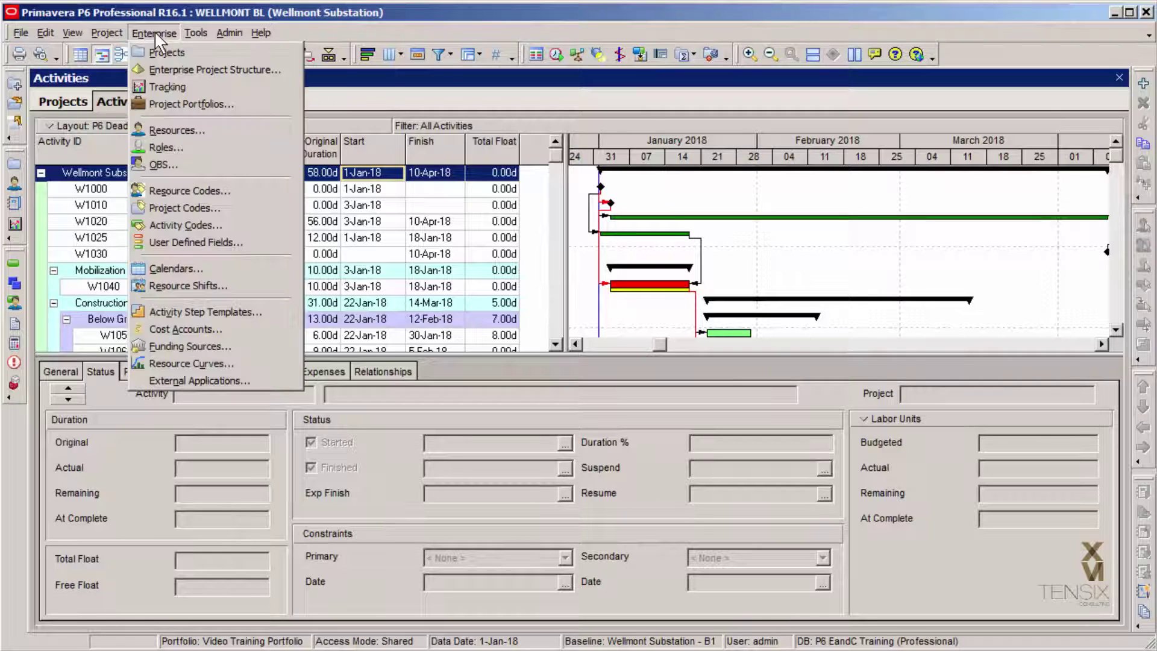
{"action": "left_click", "coordinate": [208, 242]}
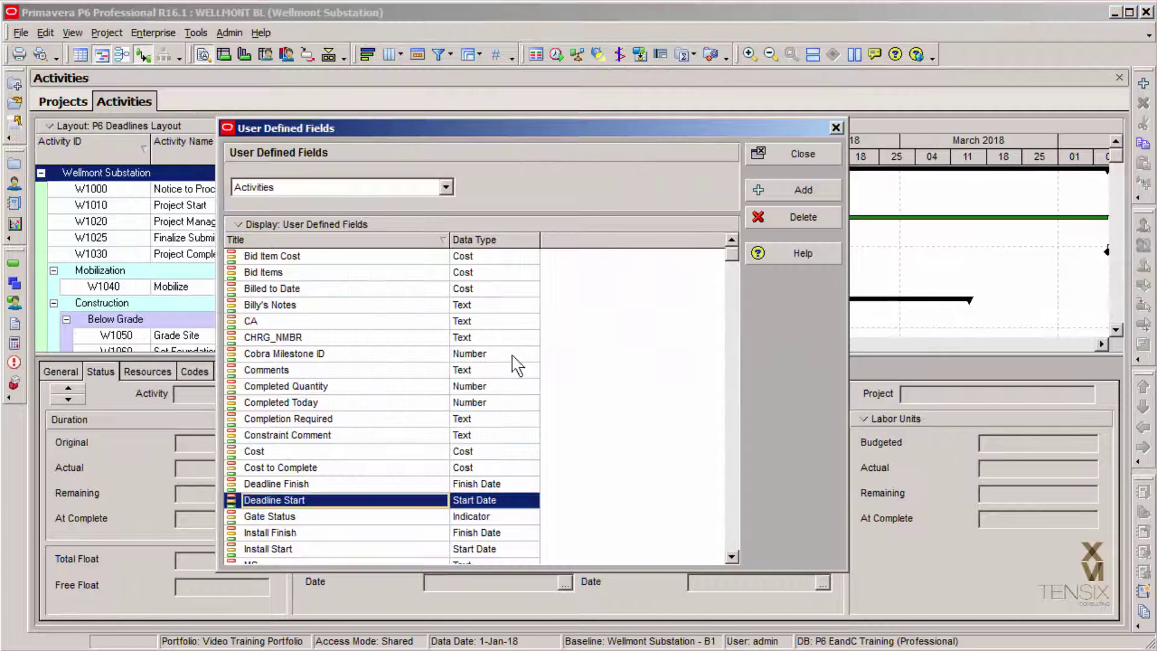
{"action": "left_click", "coordinate": [736, 556]}
{"action": "left_click", "coordinate": [736, 556]}
{"action": "left_click", "coordinate": [736, 556]}
{"action": "left_click", "coordinate": [736, 556]}
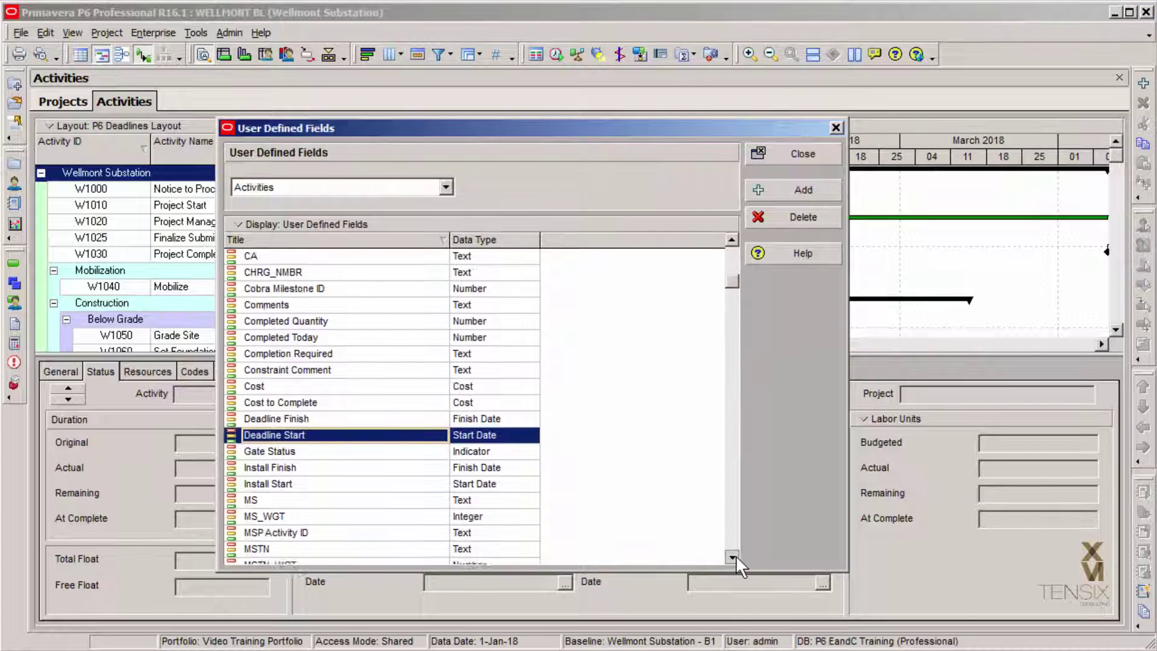
{"action": "left_click", "coordinate": [736, 556]}
{"action": "left_click", "coordinate": [736, 556]}
{"action": "left_click", "coordinate": [736, 555]}
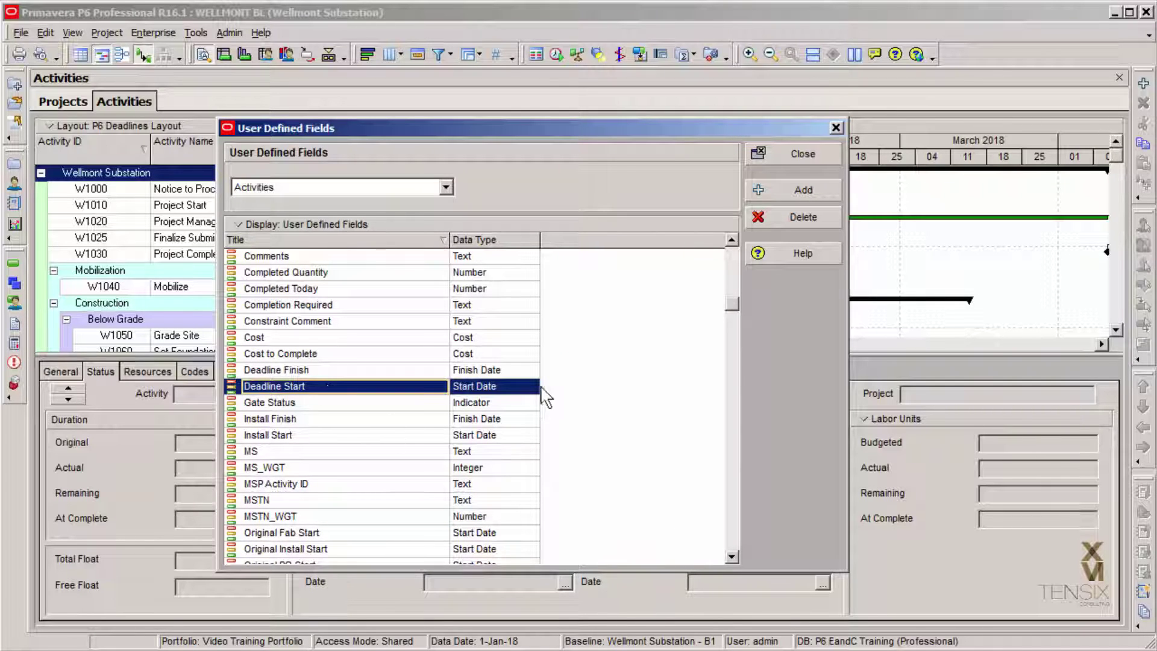
Step: Review the data type options of the Deadline Finish and Deadline Start fields, then close the user-defined fields
{"action": "left_click", "coordinate": [531, 371]}
{"action": "left_click", "coordinate": [531, 372]}
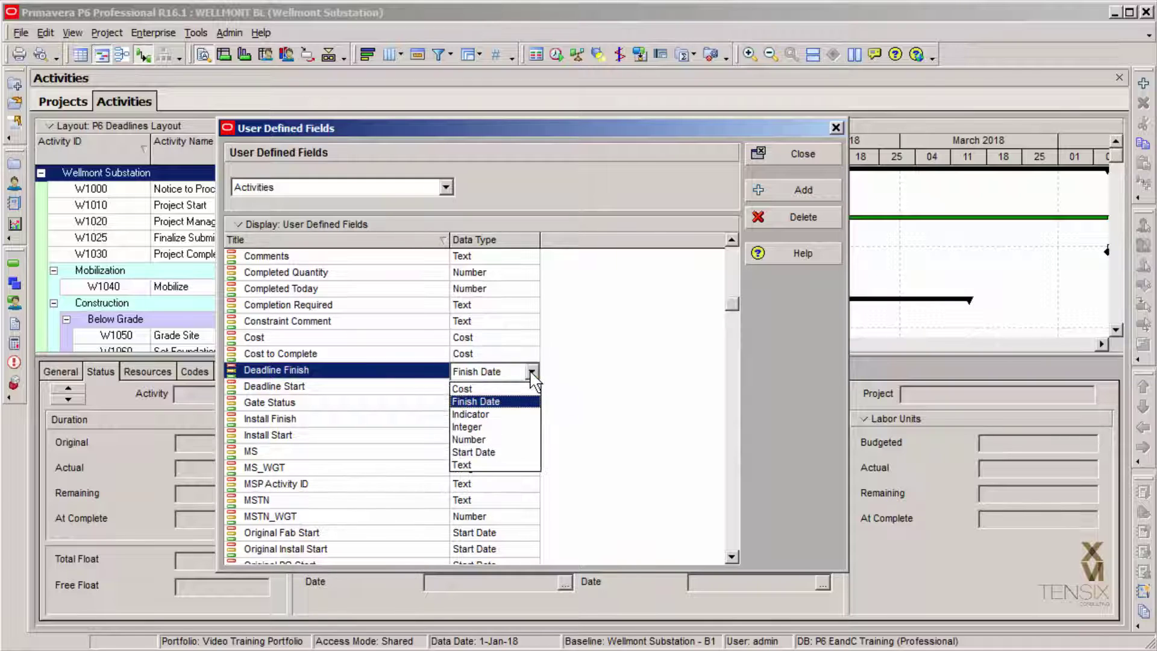
{"action": "left_click", "coordinate": [533, 375]}
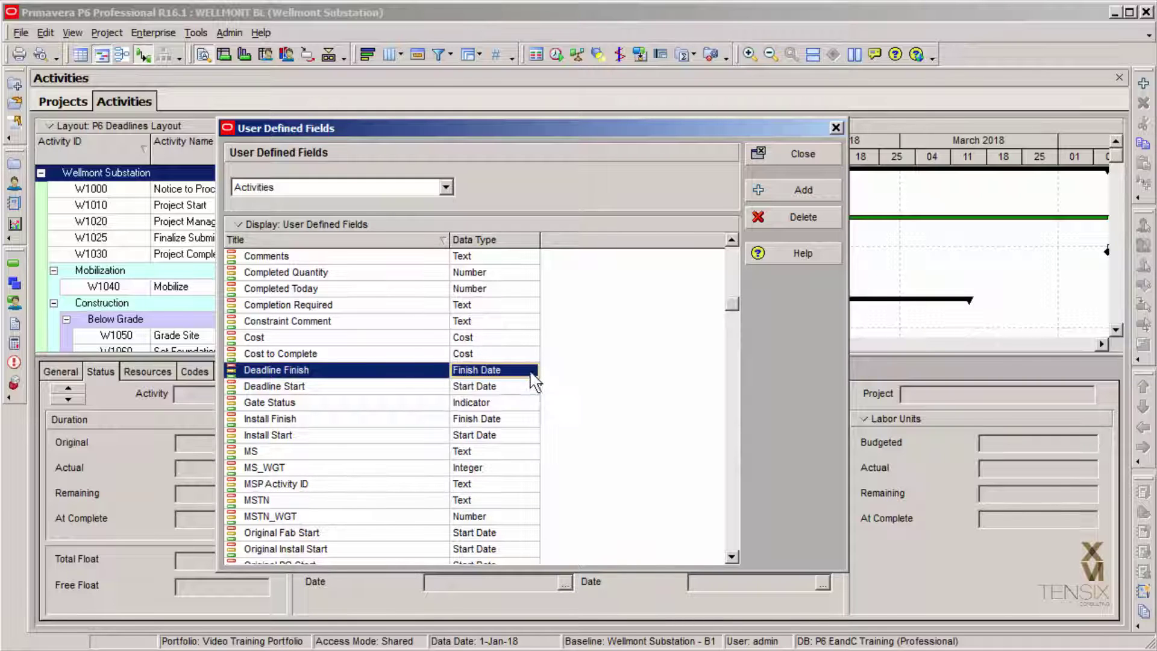
{"action": "left_click", "coordinate": [533, 389]}
{"action": "left_click", "coordinate": [533, 389]}
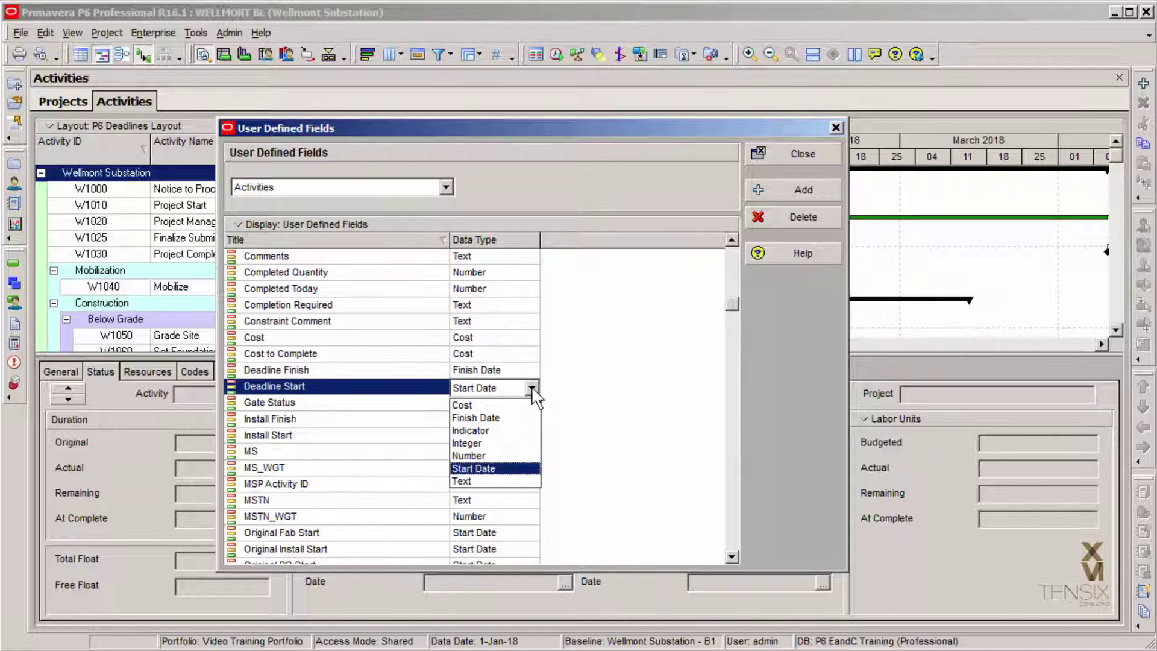
{"action": "left_click", "coordinate": [533, 389]}
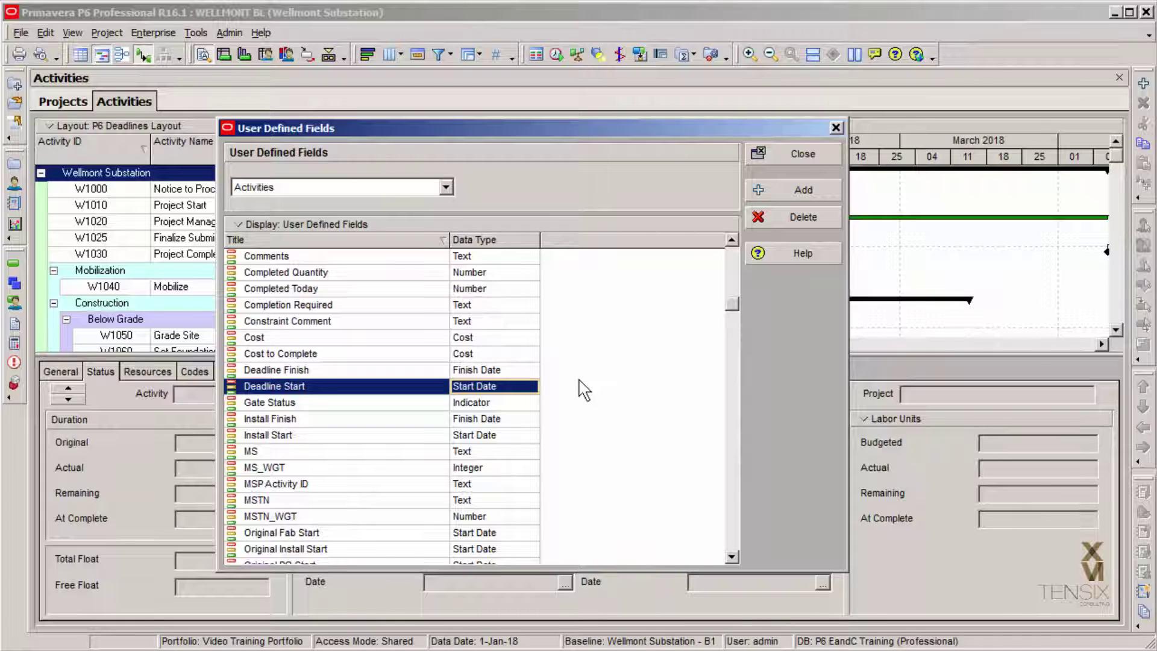
{"action": "left_click", "coordinate": [810, 152]}
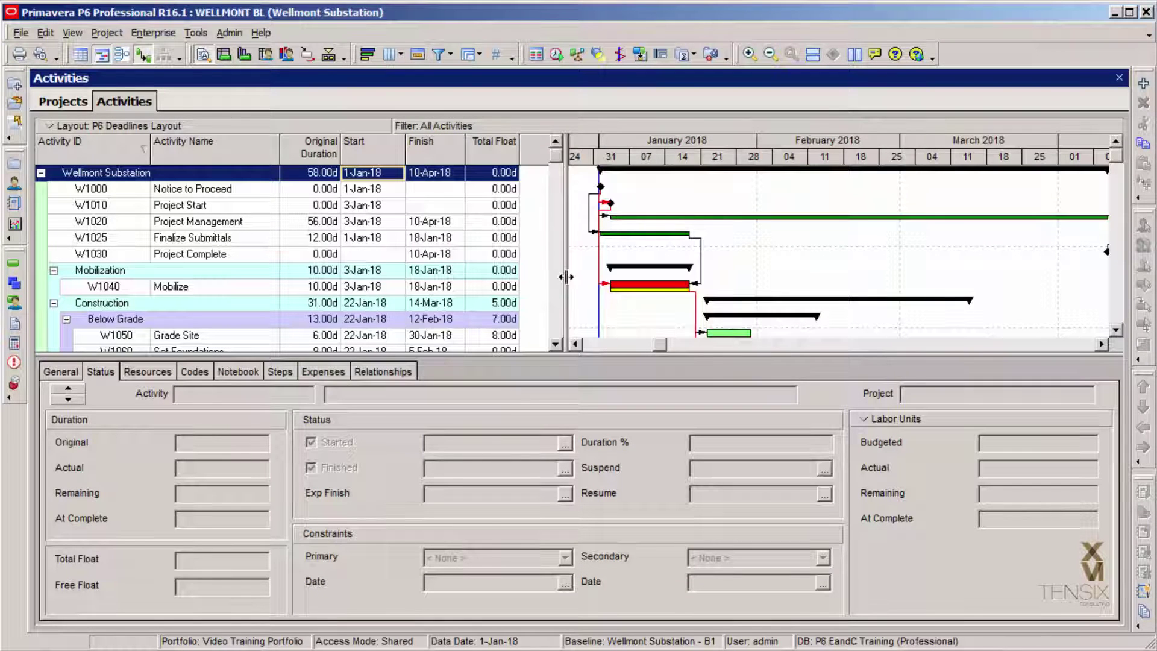
Step: Widen the activity table and add the user-defined Deadline Start and Deadline Finish columns directly after Original Duration
{"action": "left_click_drag", "start_coordinate": [564, 280], "coordinate": [898, 288]}
{"action": "right_click", "coordinate": [236, 146]}
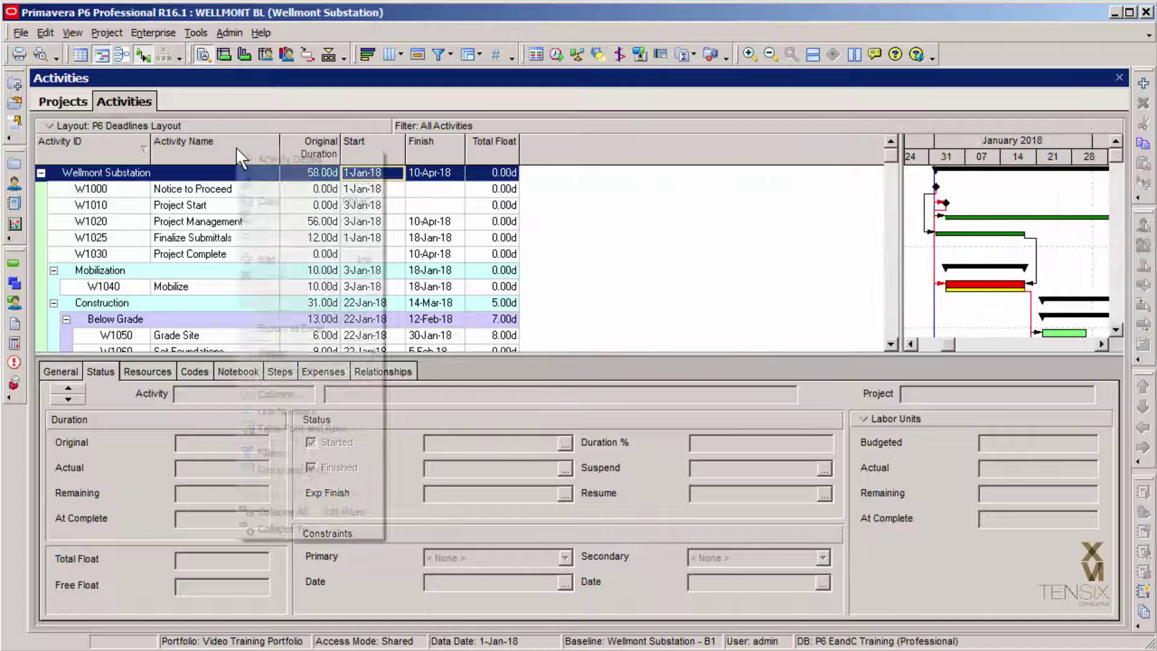
{"action": "left_click", "coordinate": [291, 395]}
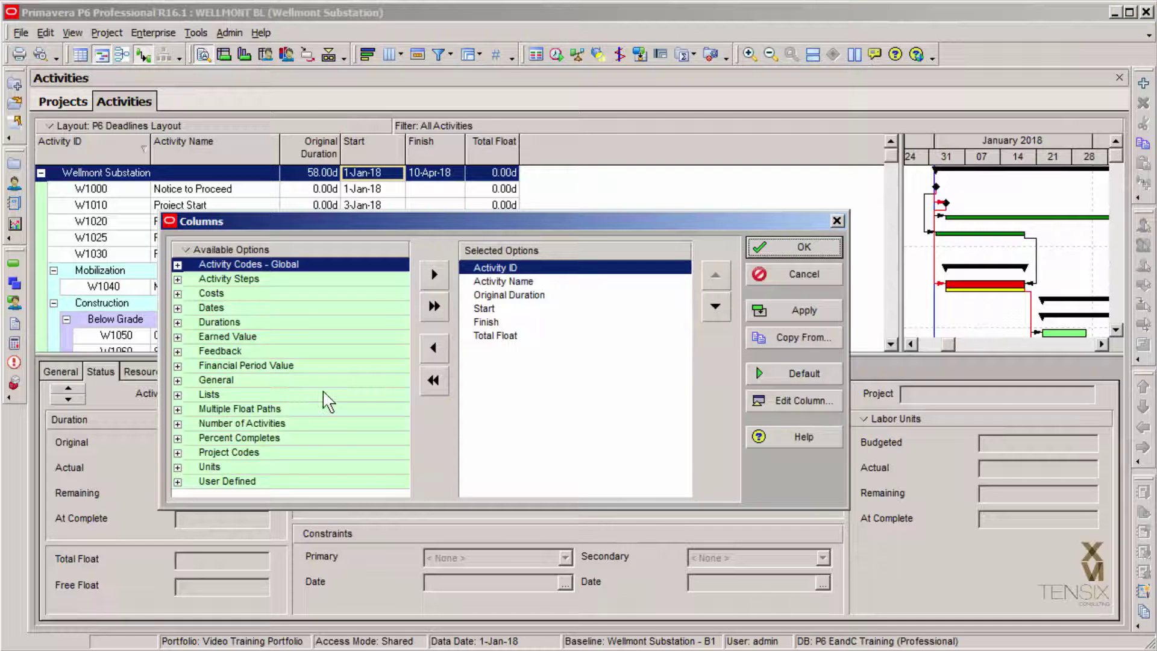
{"action": "left_click", "coordinate": [517, 296]}
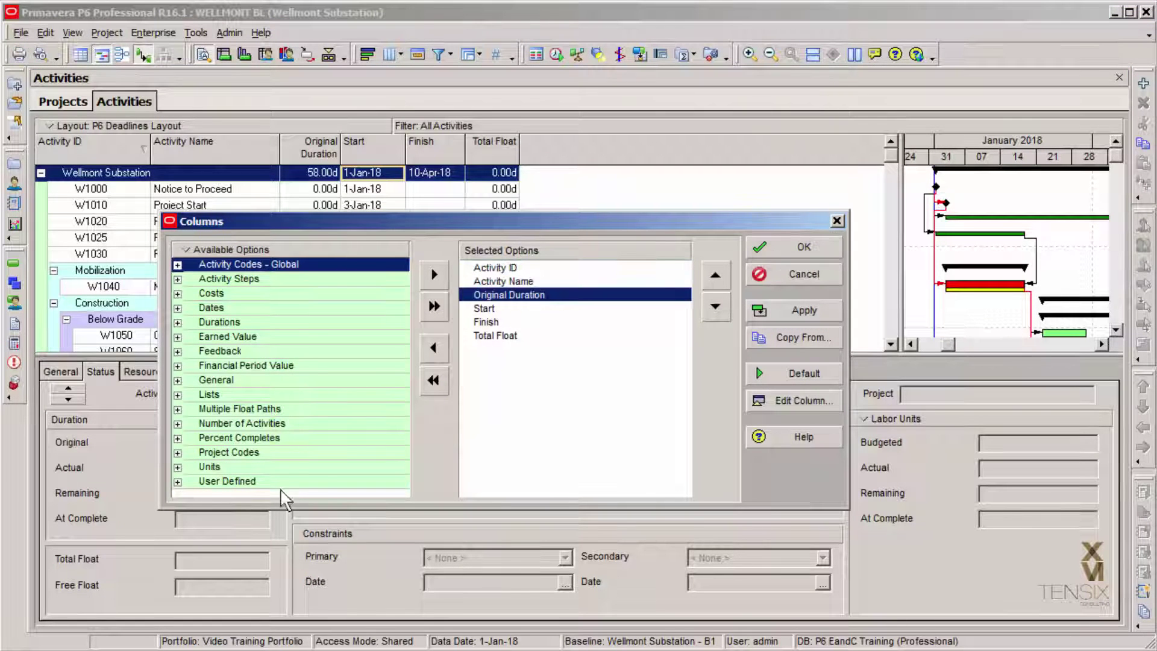
{"action": "left_click", "coordinate": [178, 482]}
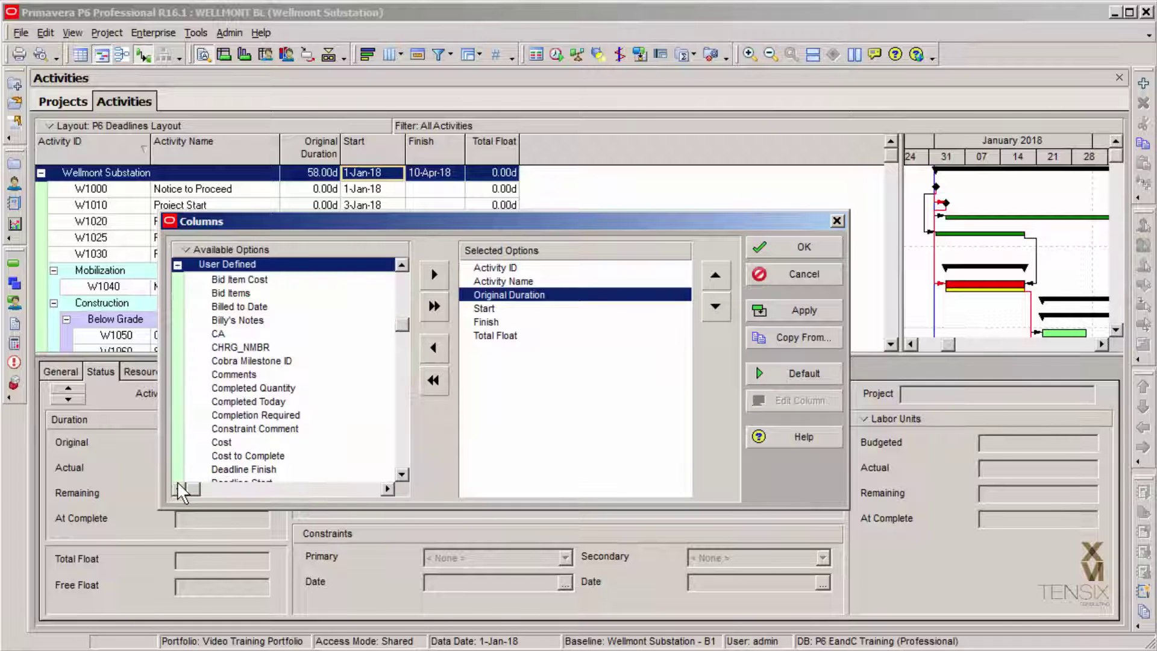
{"action": "left_click", "coordinate": [403, 473]}
{"action": "left_click", "coordinate": [403, 473]}
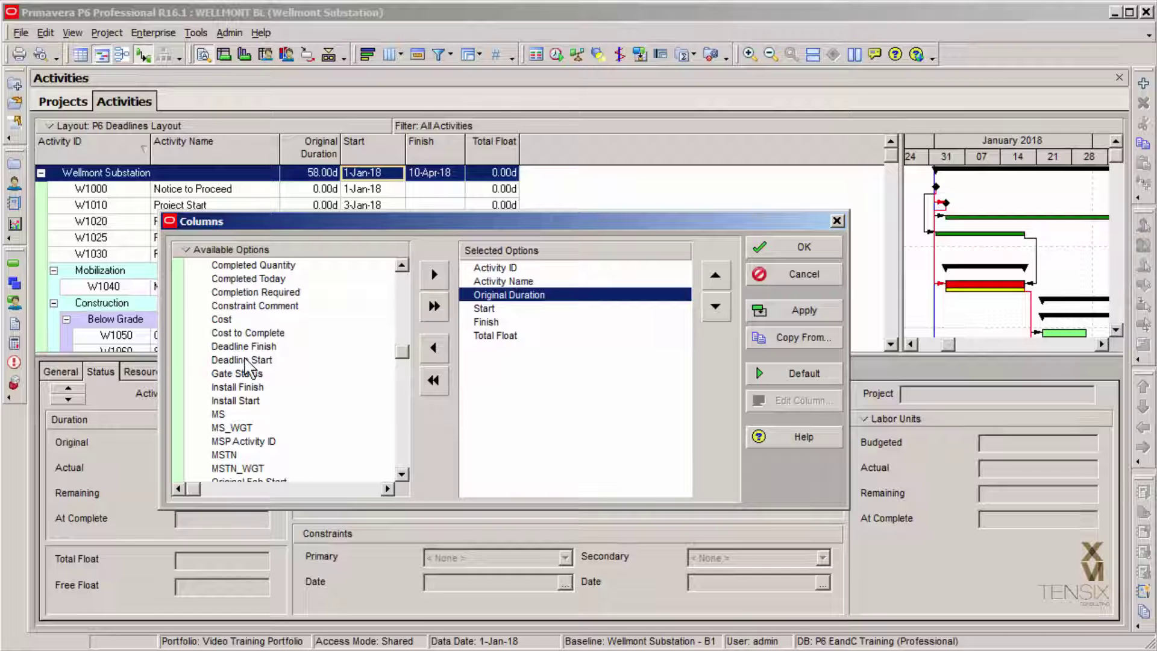
{"action": "double_click", "coordinate": [246, 360]}
{"action": "double_click", "coordinate": [268, 347]}
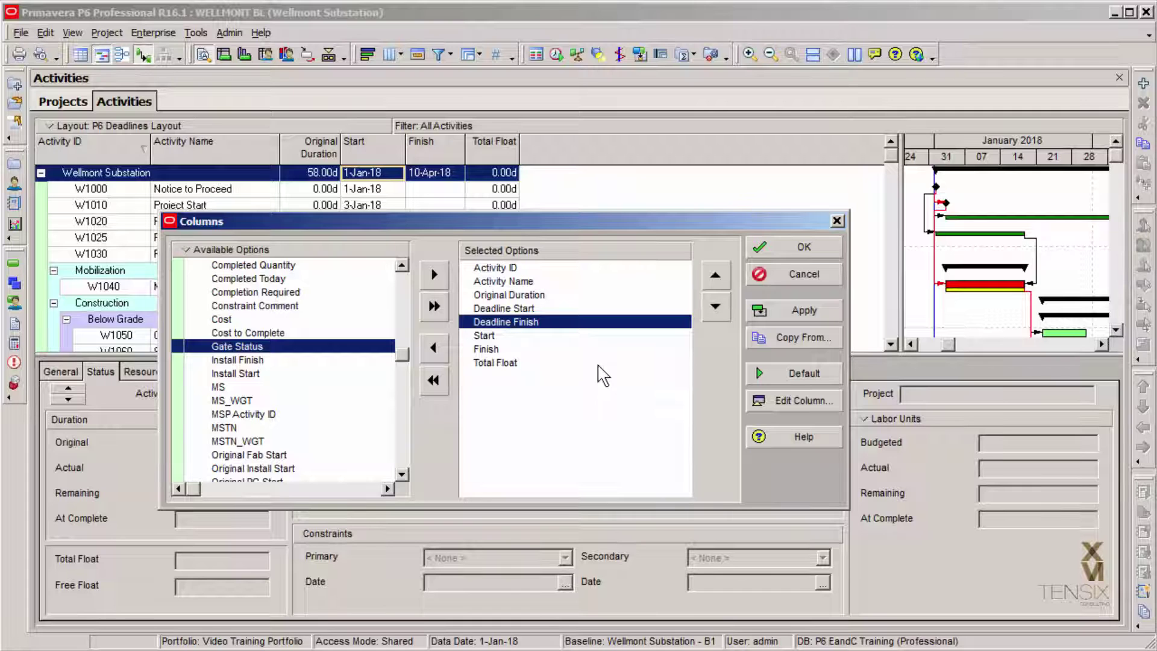
{"action": "left_click", "coordinate": [809, 247]}
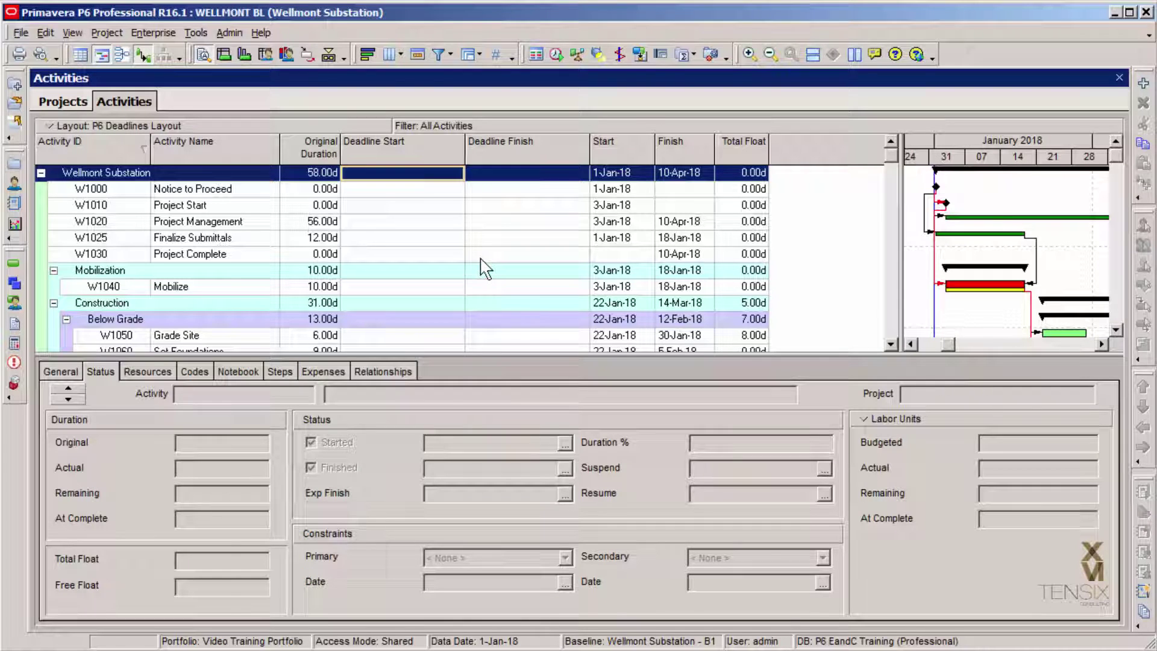
{"action": "left_click", "coordinate": [457, 258]}
{"action": "left_click", "coordinate": [456, 258]}
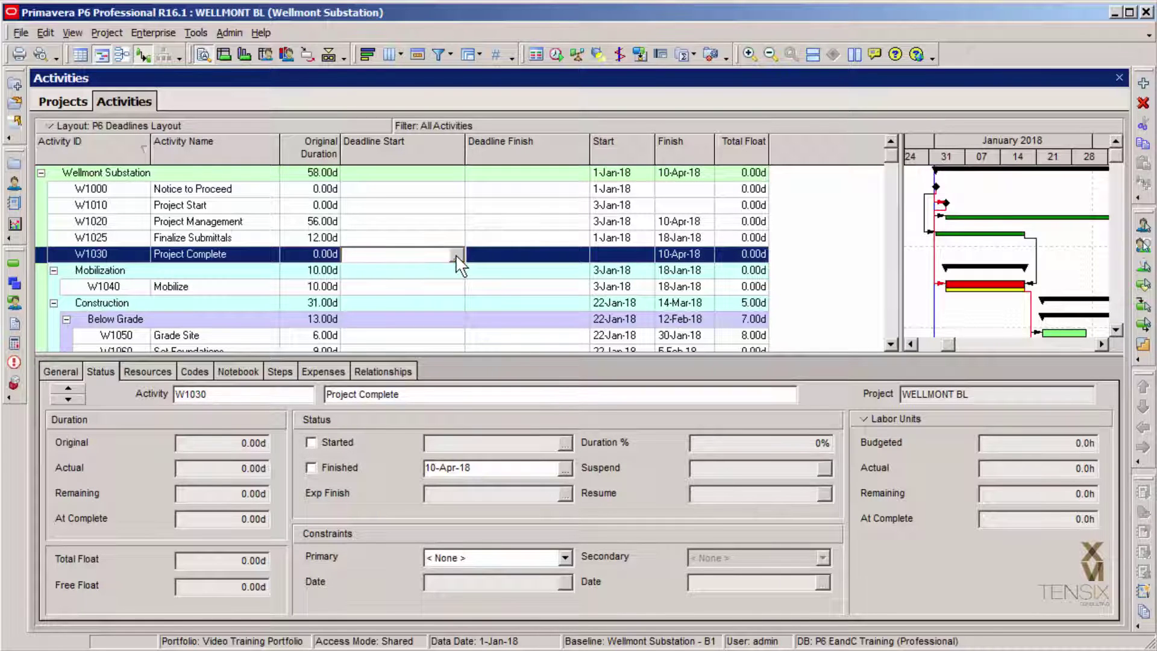
{"action": "left_click", "coordinate": [456, 256]}
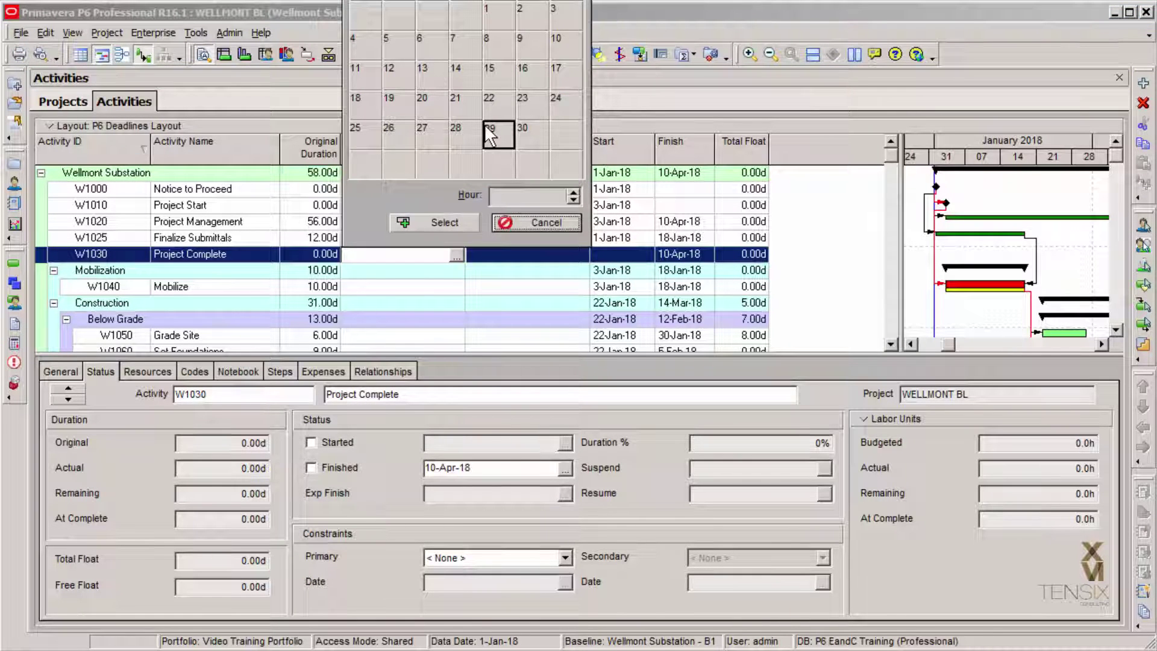
{"action": "left_click", "coordinate": [545, 222]}
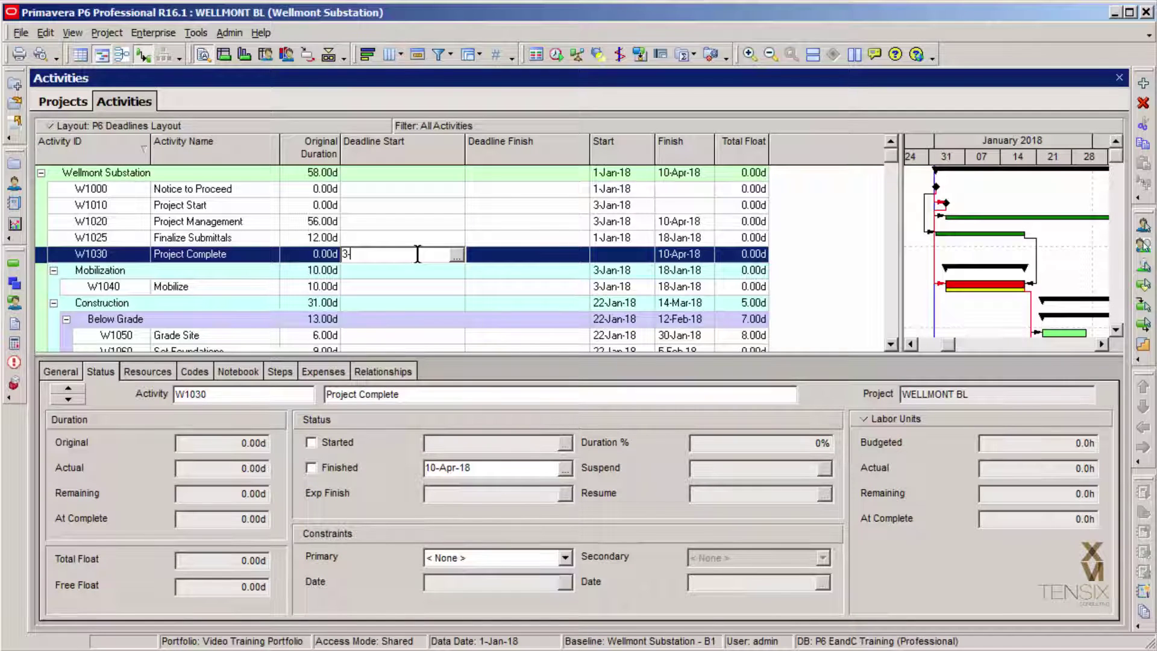
Step: Apply a primary Finish On constraint dated 30-Apr-18 to activity W1030 Project Complete and reschedule the project
{"action": "left_click", "coordinate": [527, 559]}
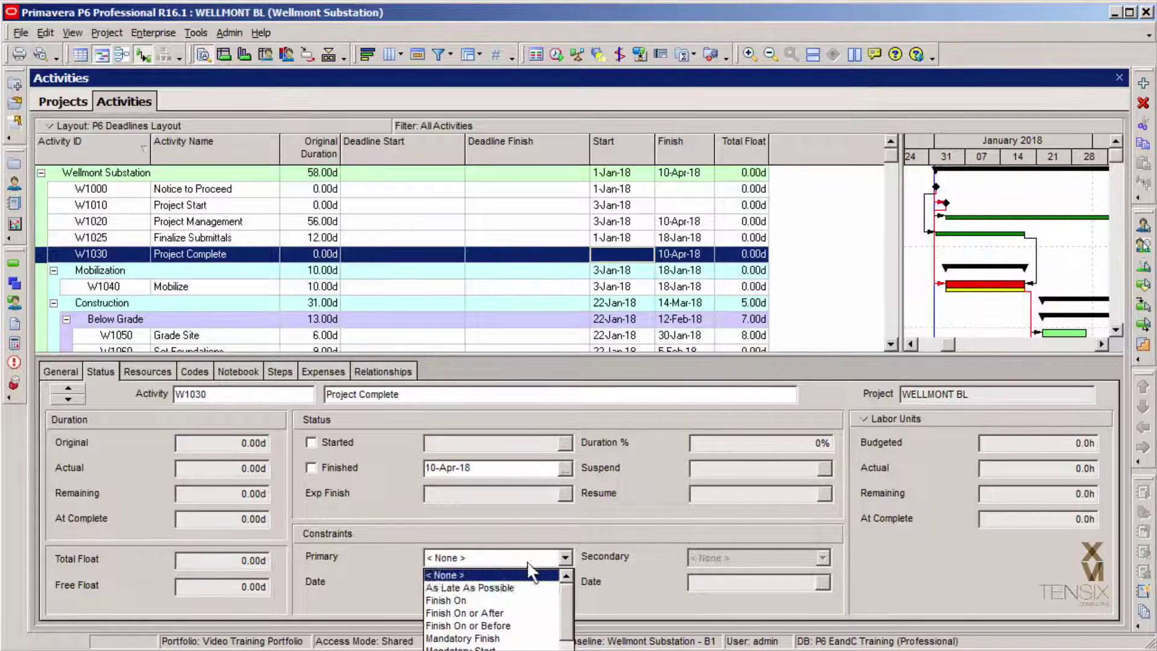
{"action": "left_click", "coordinate": [467, 600]}
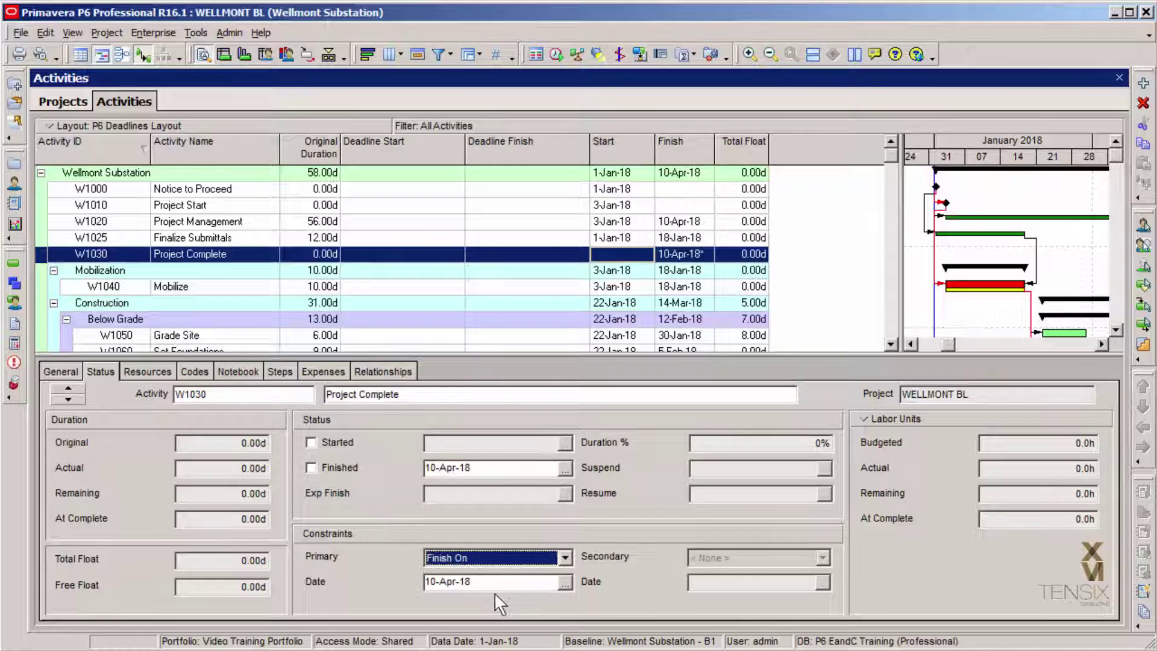
{"action": "left_click", "coordinate": [566, 583]}
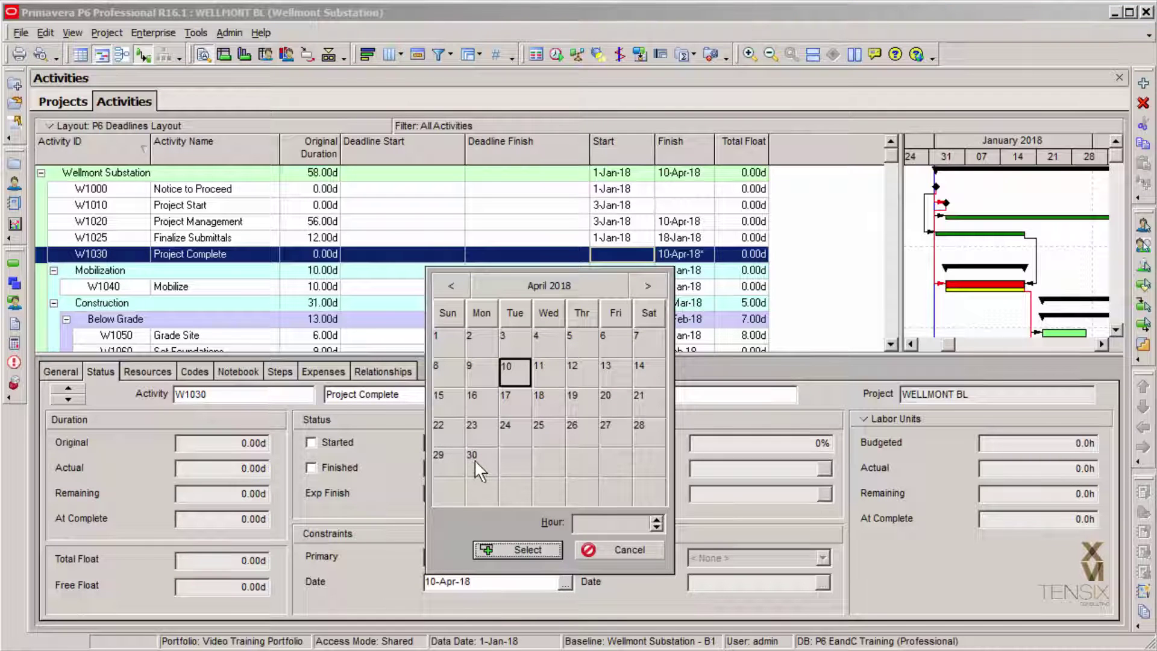
{"action": "left_click", "coordinate": [475, 460]}
{"action": "left_click", "coordinate": [528, 550]}
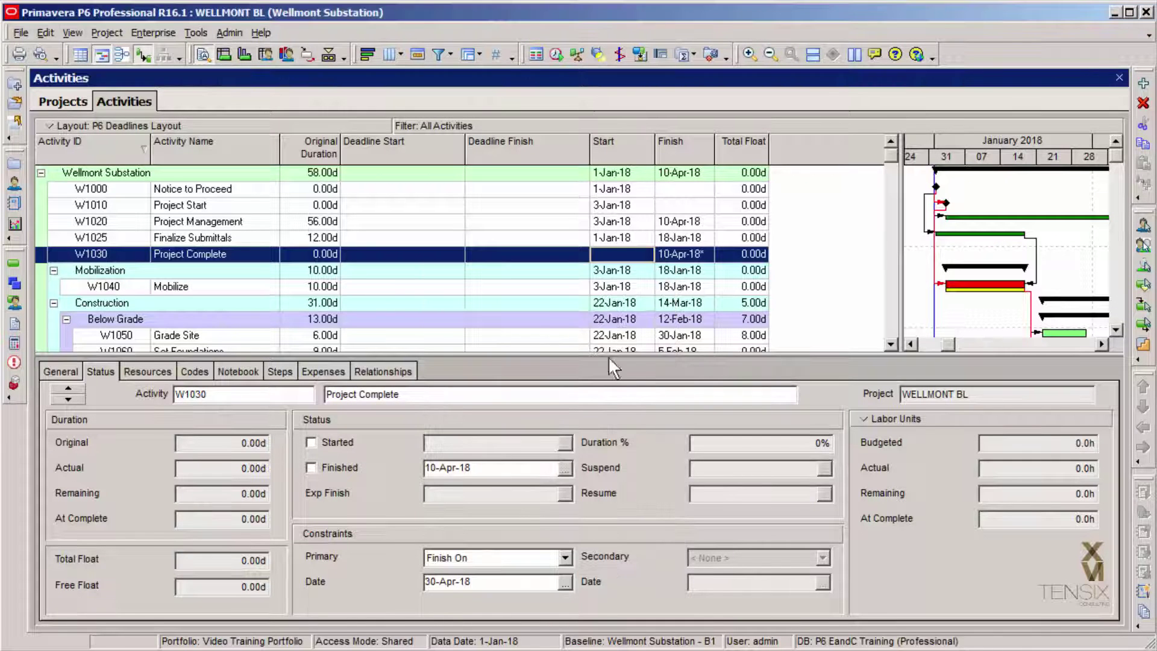
{"action": "left_click", "coordinate": [557, 54]}
{"action": "left_click", "coordinate": [646, 321]}
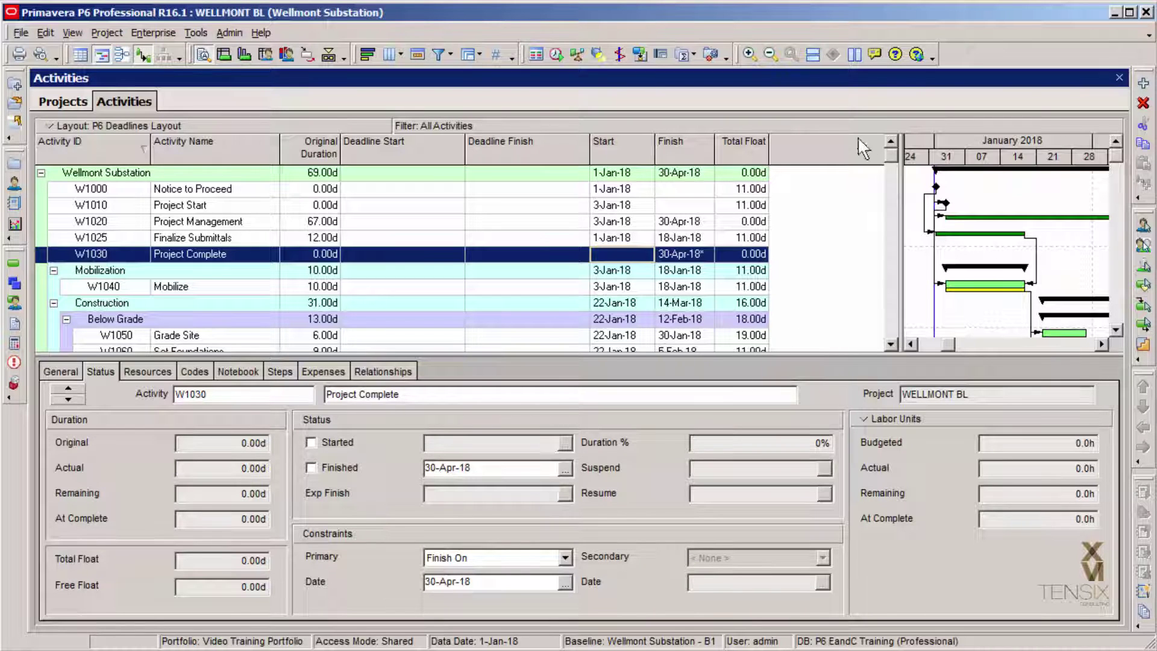
Step: Remove the primary constraint from activity W1030 Project Complete and reschedule the project
{"action": "left_click_drag", "start_coordinate": [893, 159], "coordinate": [777, 281]}
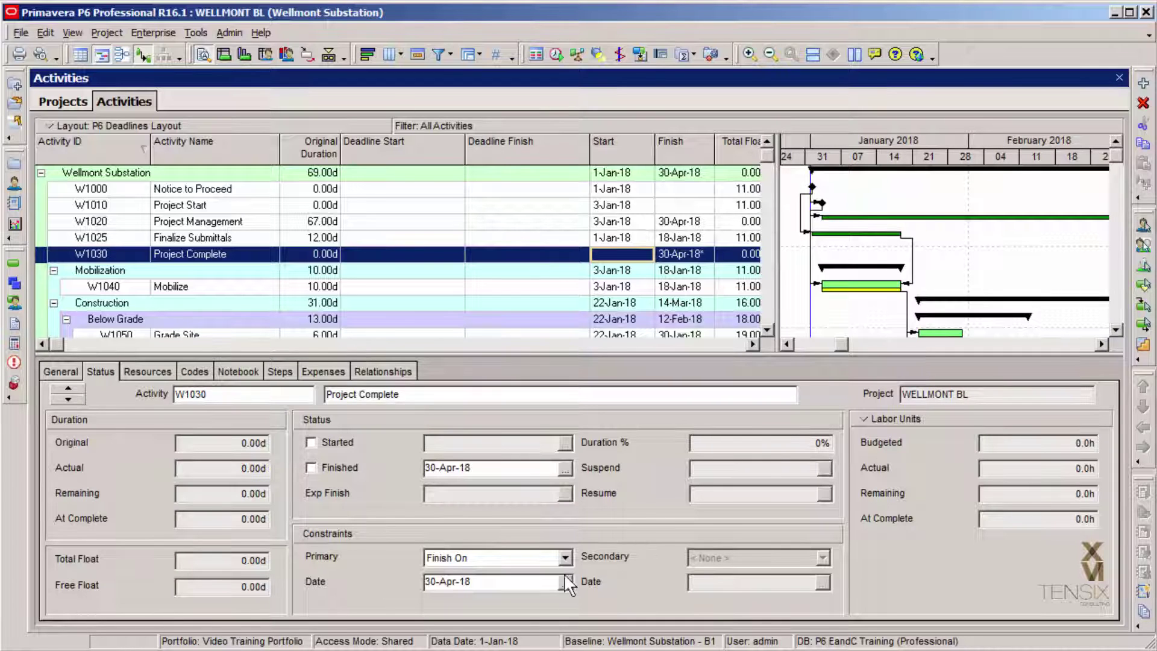
{"action": "left_click", "coordinate": [566, 557]}
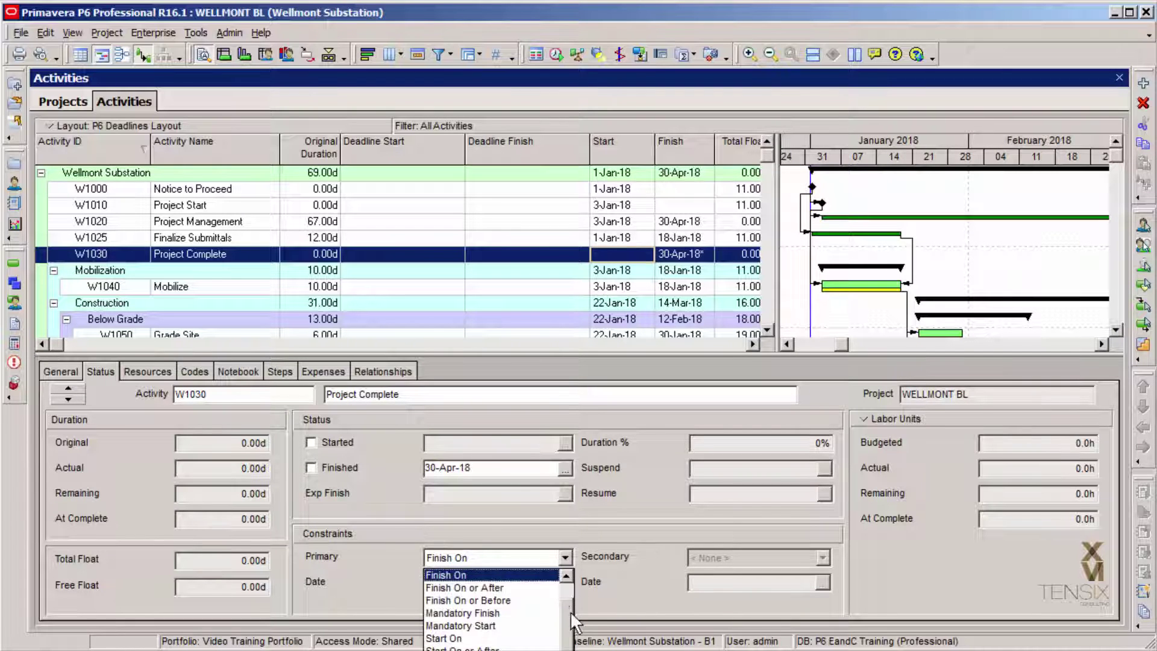
{"action": "left_click_drag", "start_coordinate": [571, 611], "coordinate": [567, 588]}
{"action": "left_click", "coordinate": [509, 575]}
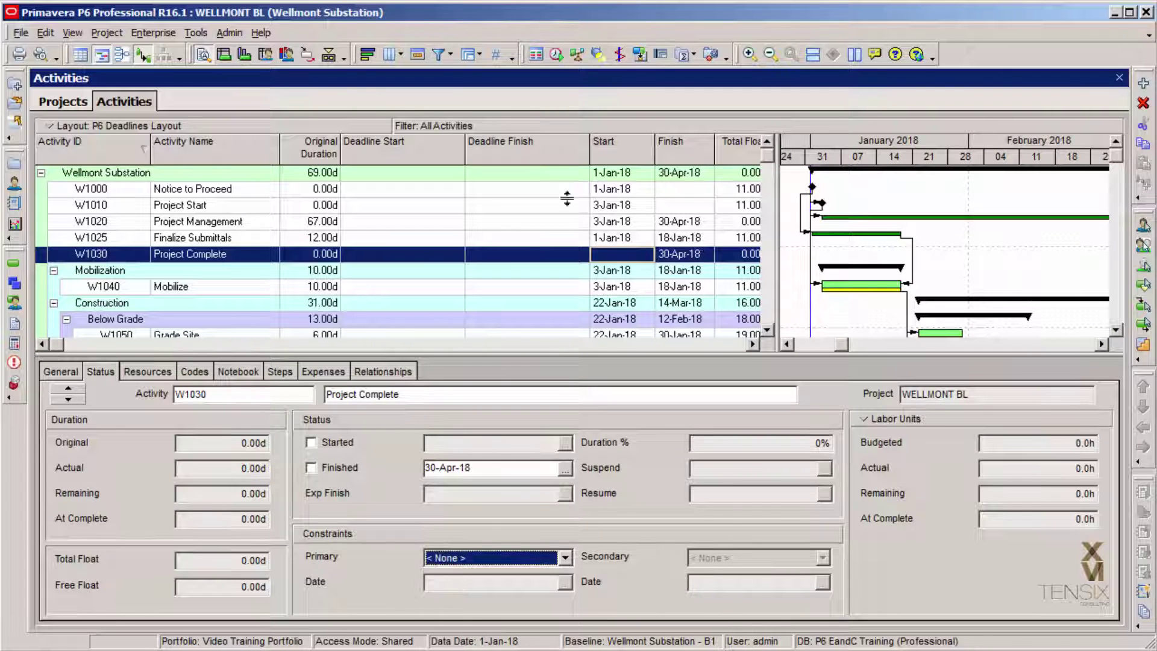
{"action": "left_click", "coordinate": [555, 53]}
{"action": "left_click", "coordinate": [644, 323]}
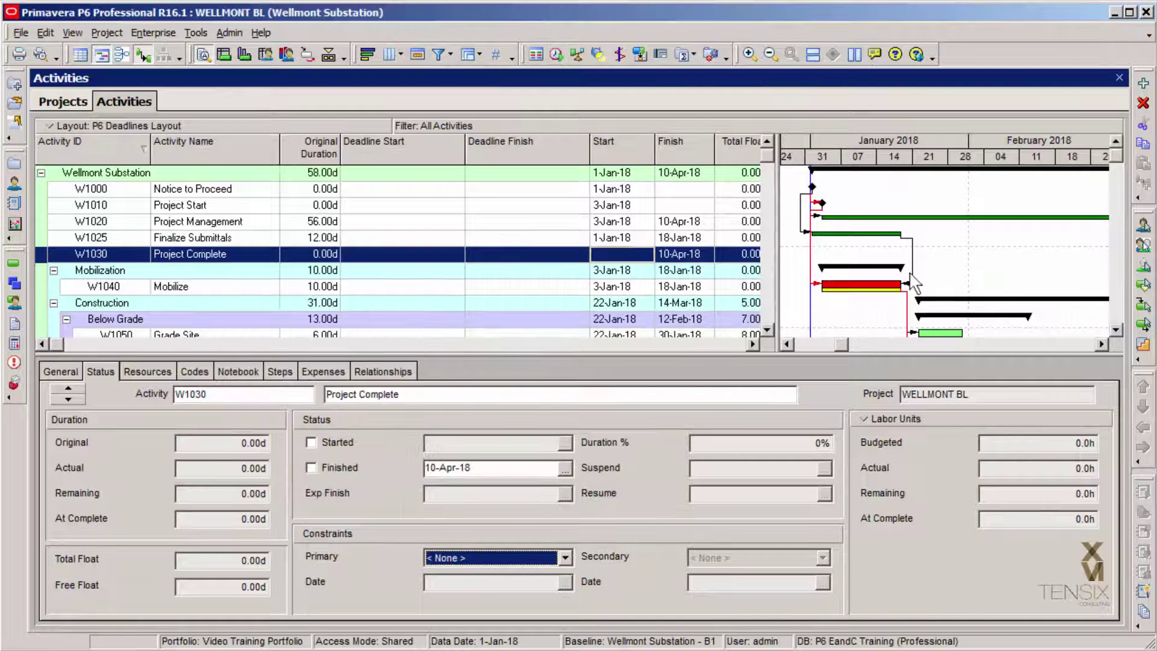
Step: Set the Deadline Start of activity W1030 Project Complete to 30-Apr-18
{"action": "left_click", "coordinate": [370, 254]}
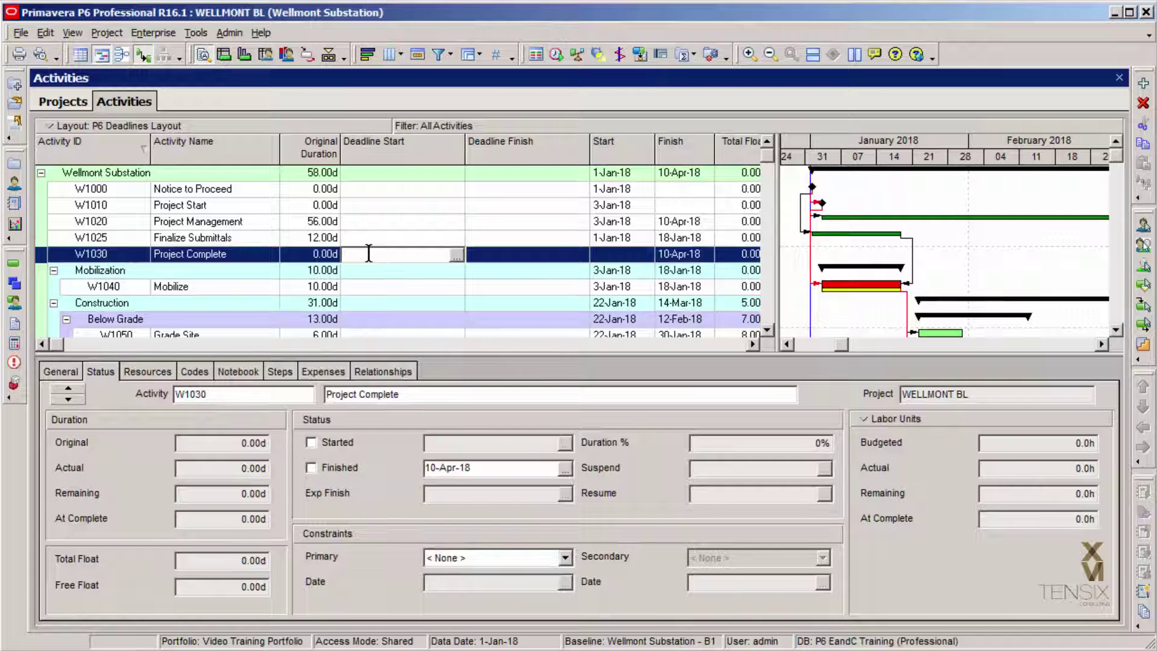
{"action": "type", "text": "30-ap"}
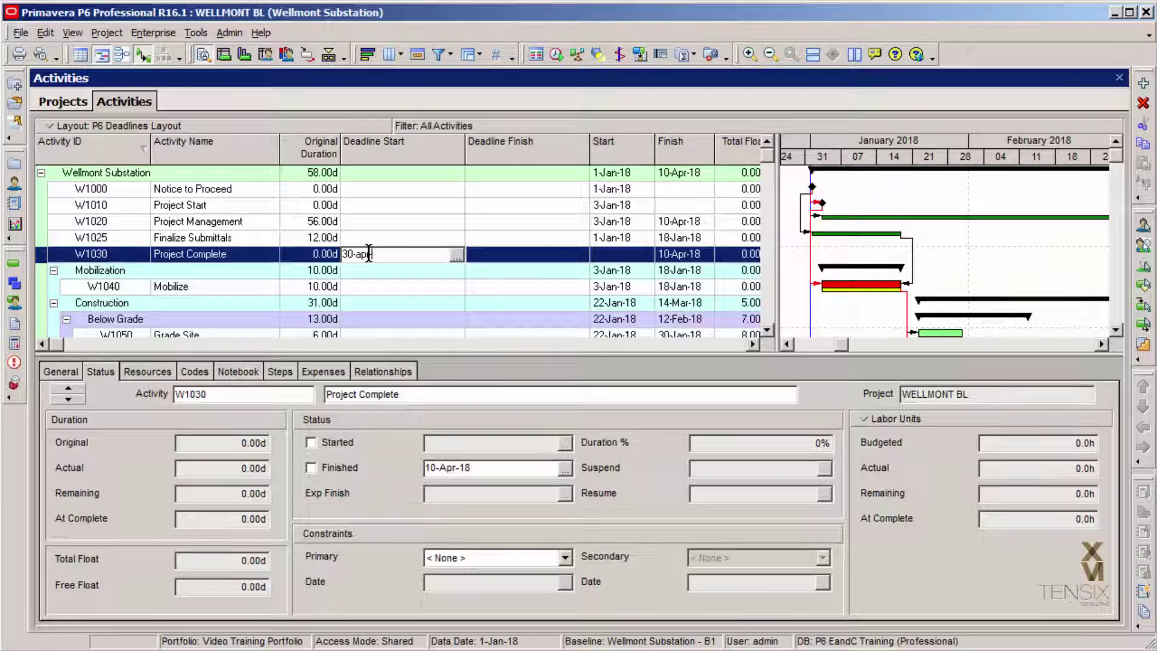
{"action": "type", "text": "r-18"}
{"action": "key", "text": "Return"}
Step: Copy the Deadline Start date 30-Apr-18 of activity W1030 Project Complete into its Deadline Finish
{"action": "left_click", "coordinate": [398, 258]}
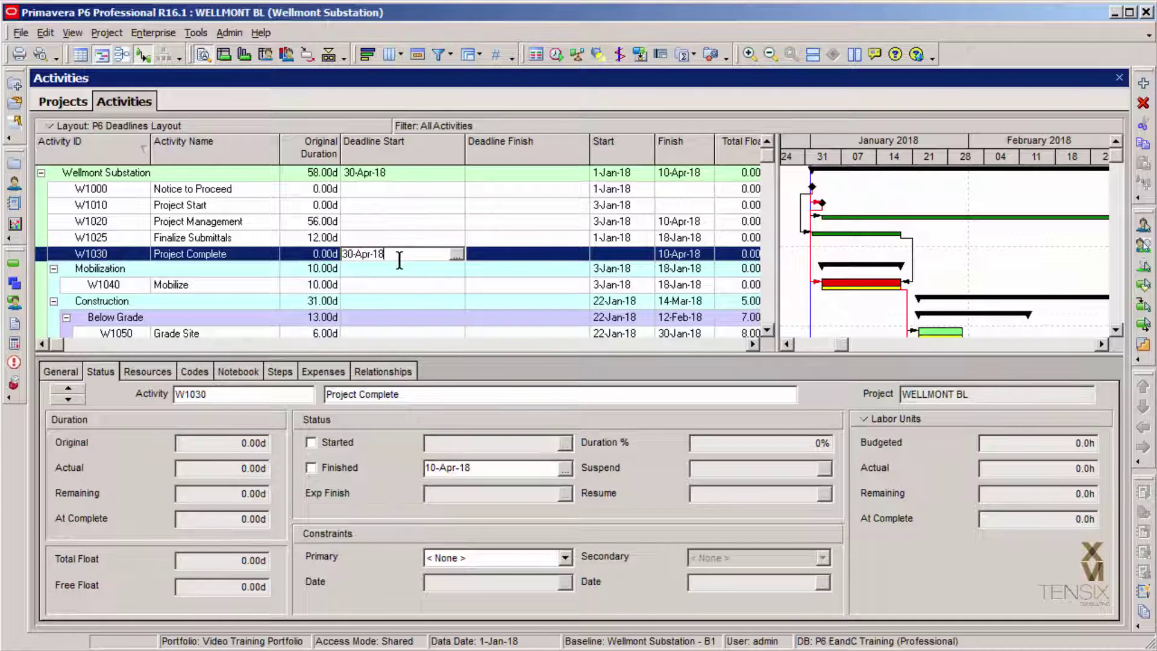
{"action": "left_click_drag", "start_coordinate": [399, 259], "coordinate": [325, 244]}
{"action": "key", "text": "ctrl+c"}
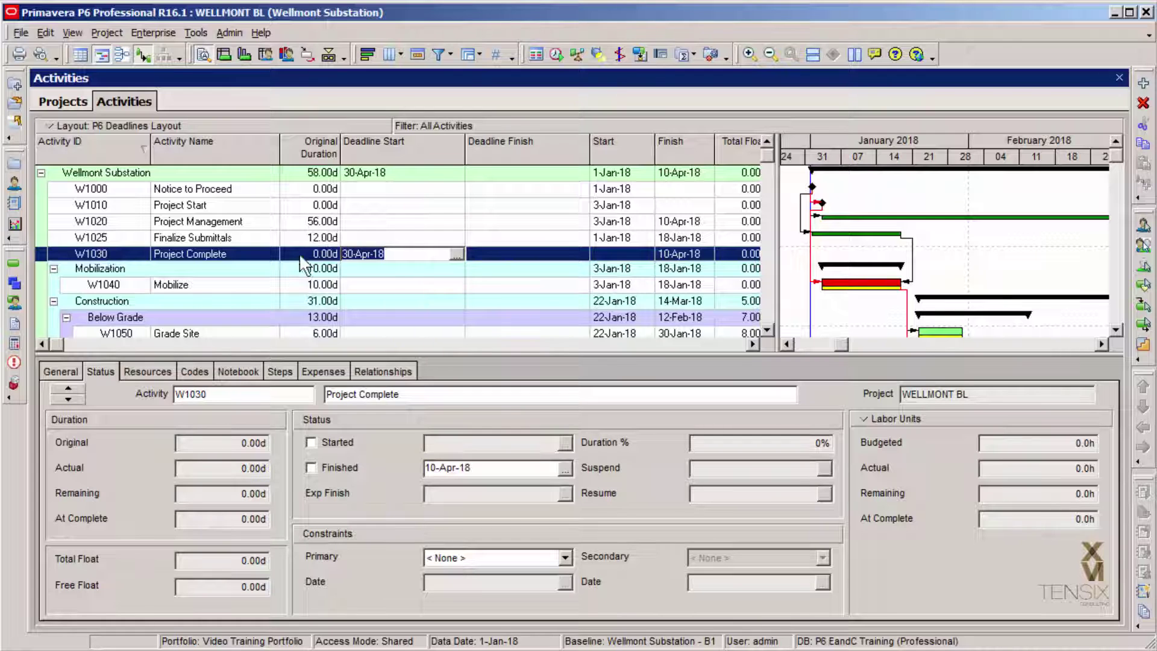
{"action": "left_click", "coordinate": [515, 255]}
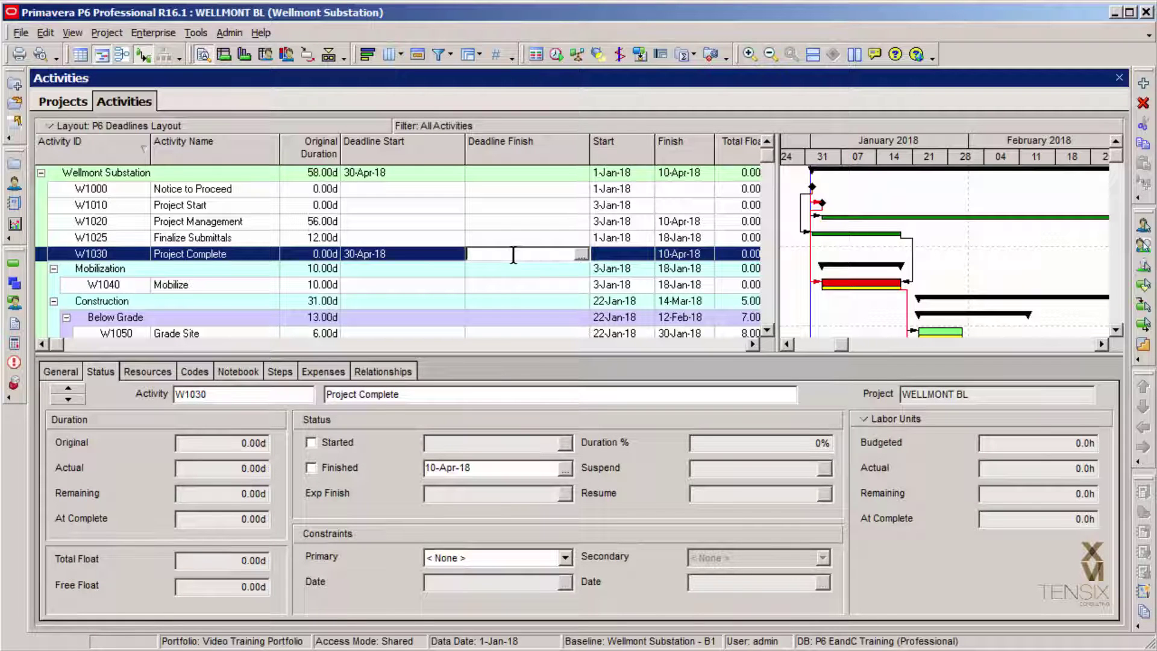
{"action": "key", "text": "ctrl+v"}
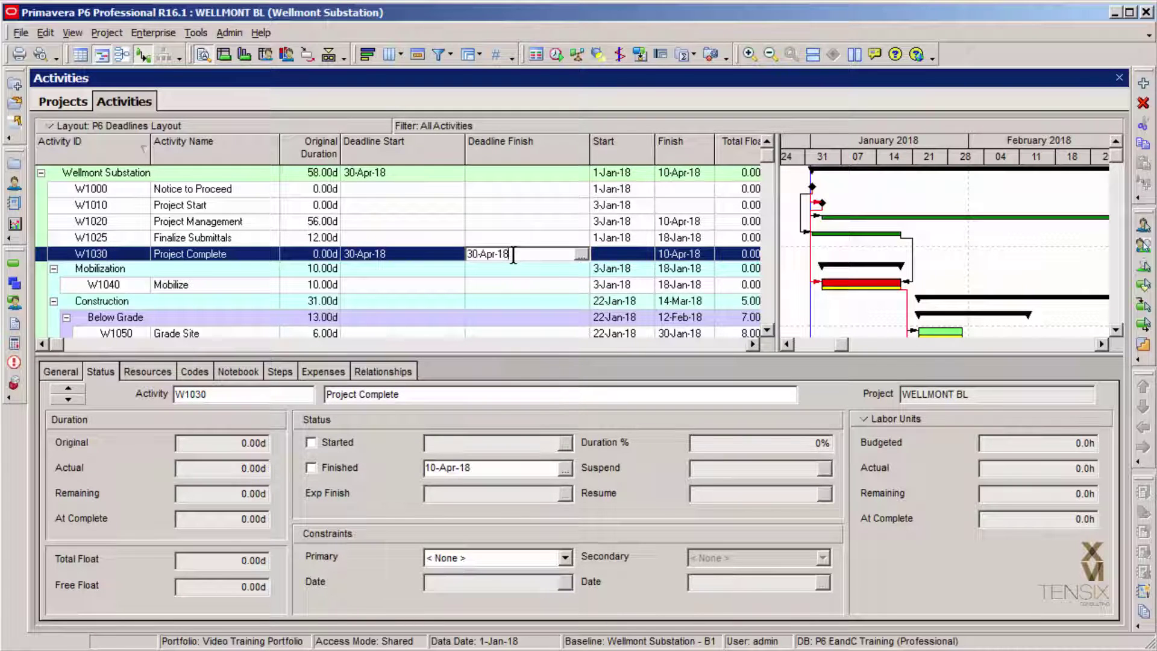
{"action": "left_click", "coordinate": [544, 270]}
{"action": "left_click", "coordinate": [566, 254]}
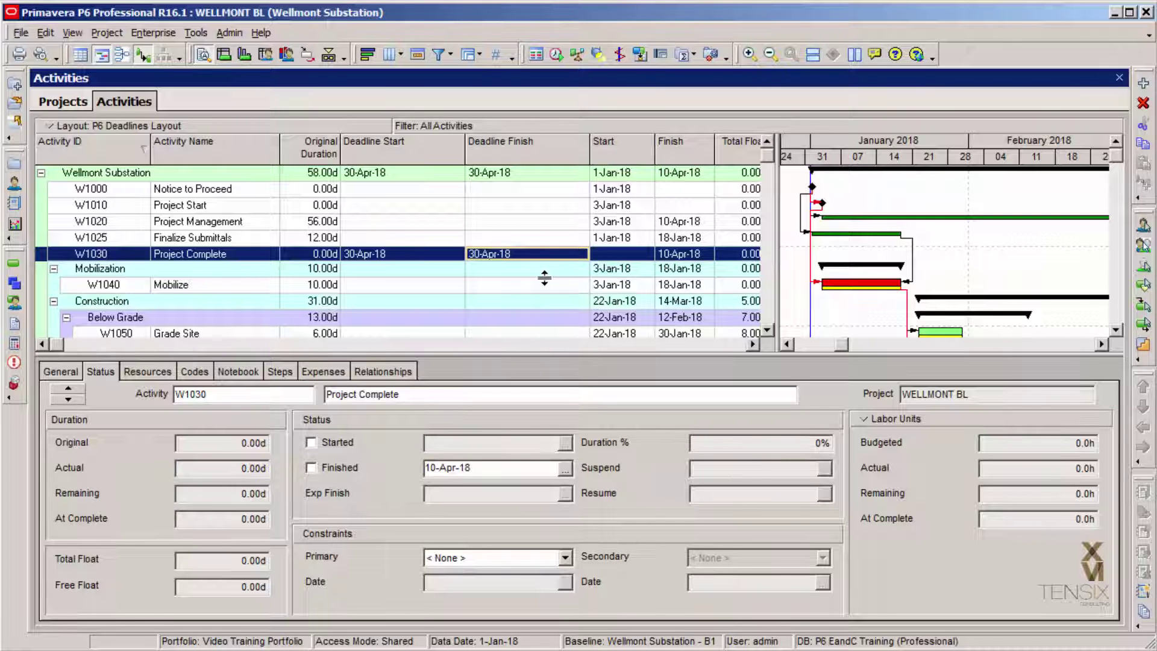
Step: Add a new bar named Deadline at the end of the Gantt chart's bar list
{"action": "left_click", "coordinate": [545, 273]}
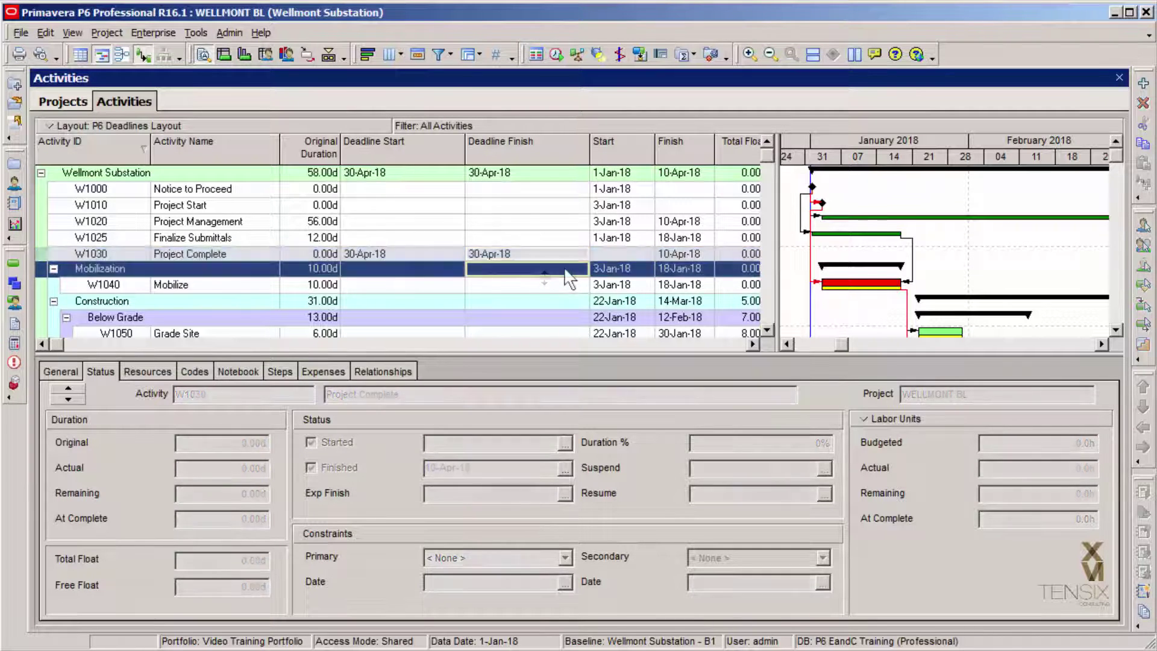
{"action": "right_click", "coordinate": [870, 241]}
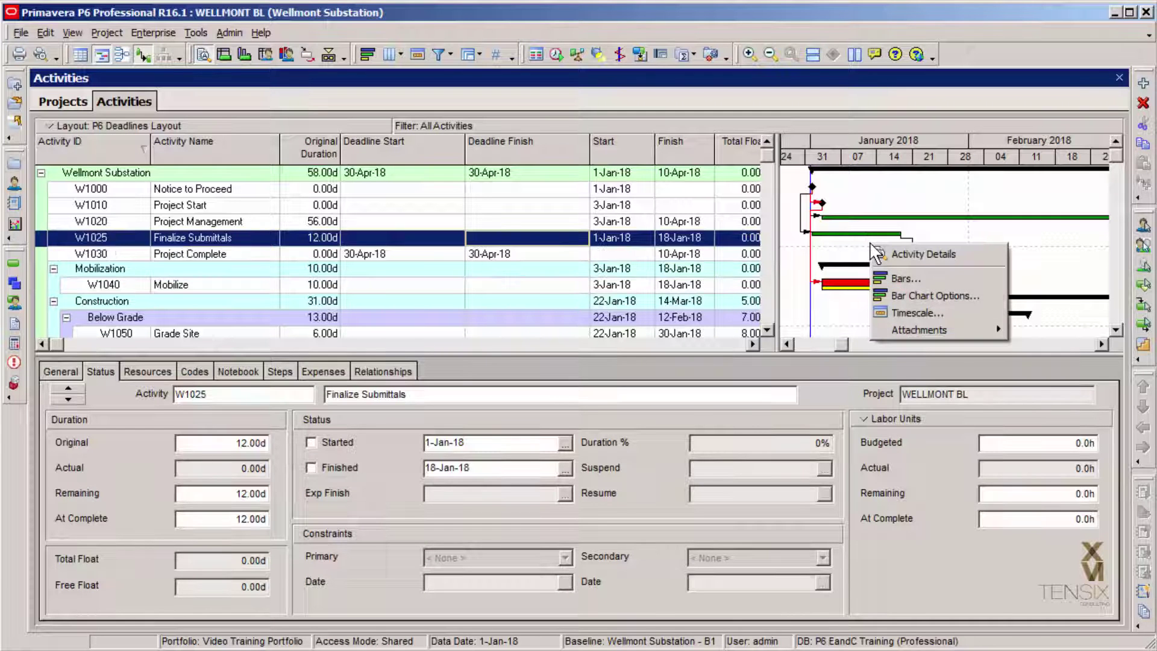
{"action": "left_click", "coordinate": [914, 278]}
{"action": "left_click_drag", "start_coordinate": [650, 230], "coordinate": [837, 281]}
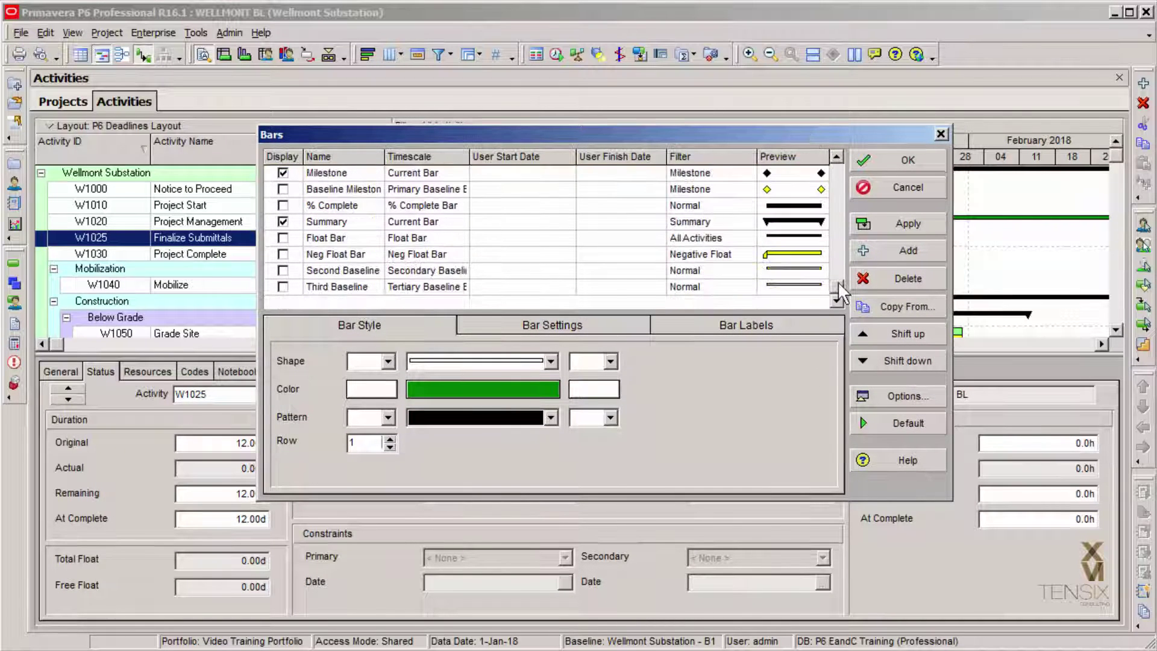
{"action": "left_click", "coordinate": [499, 288]}
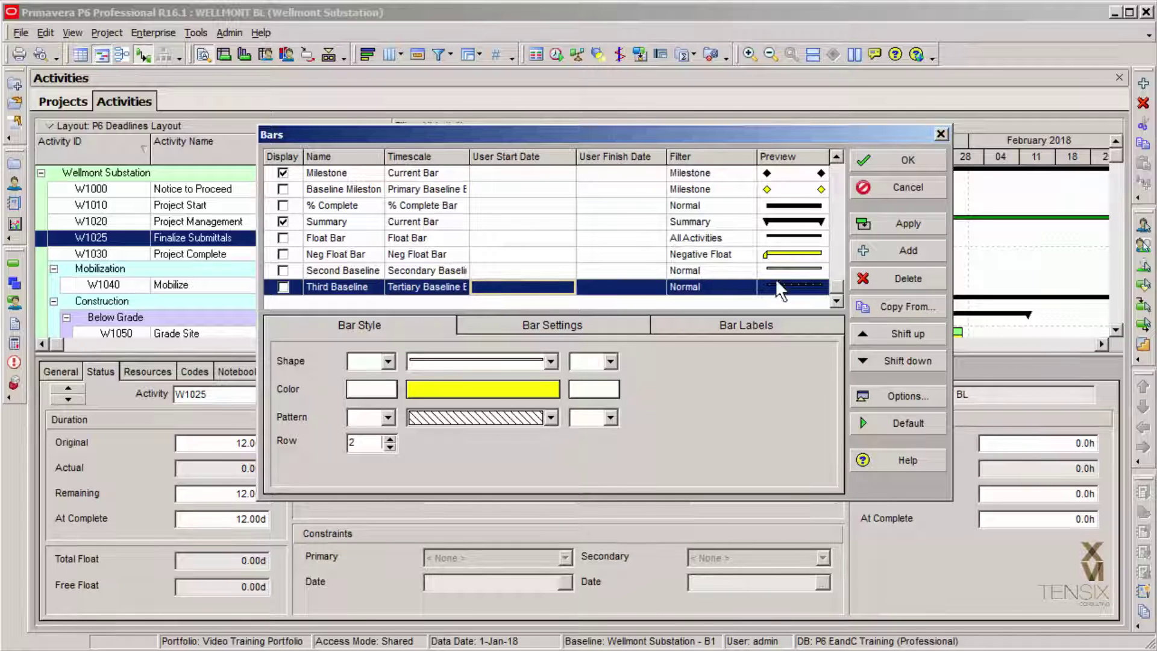
{"action": "left_click", "coordinate": [911, 248]}
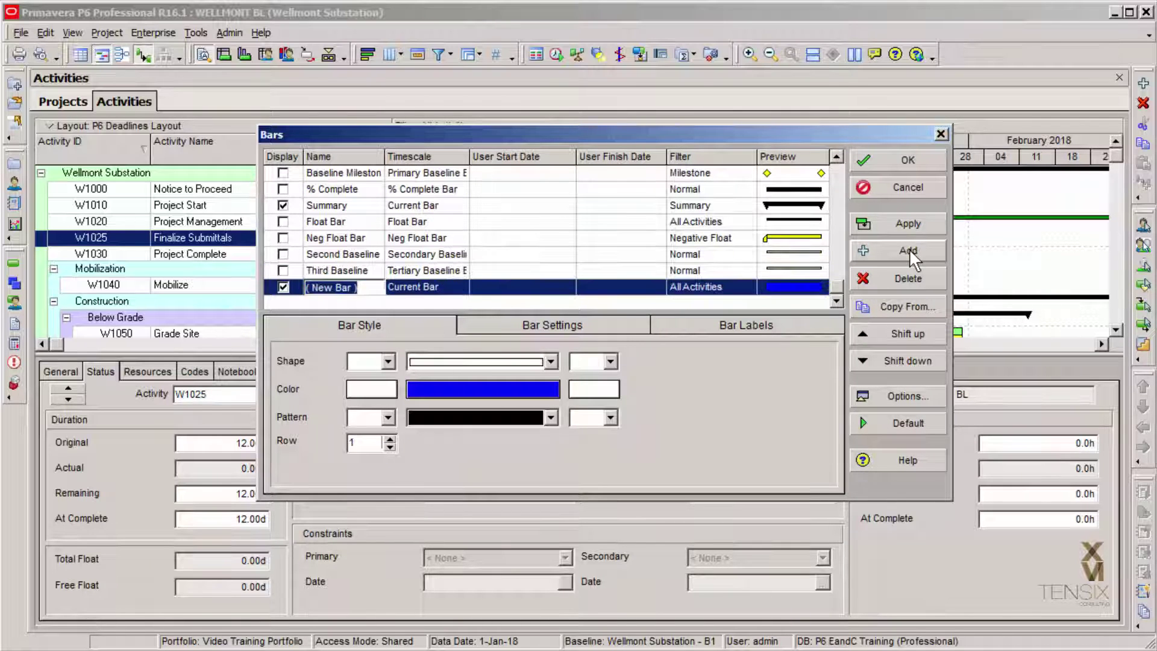
{"action": "left_click", "coordinate": [372, 288]}
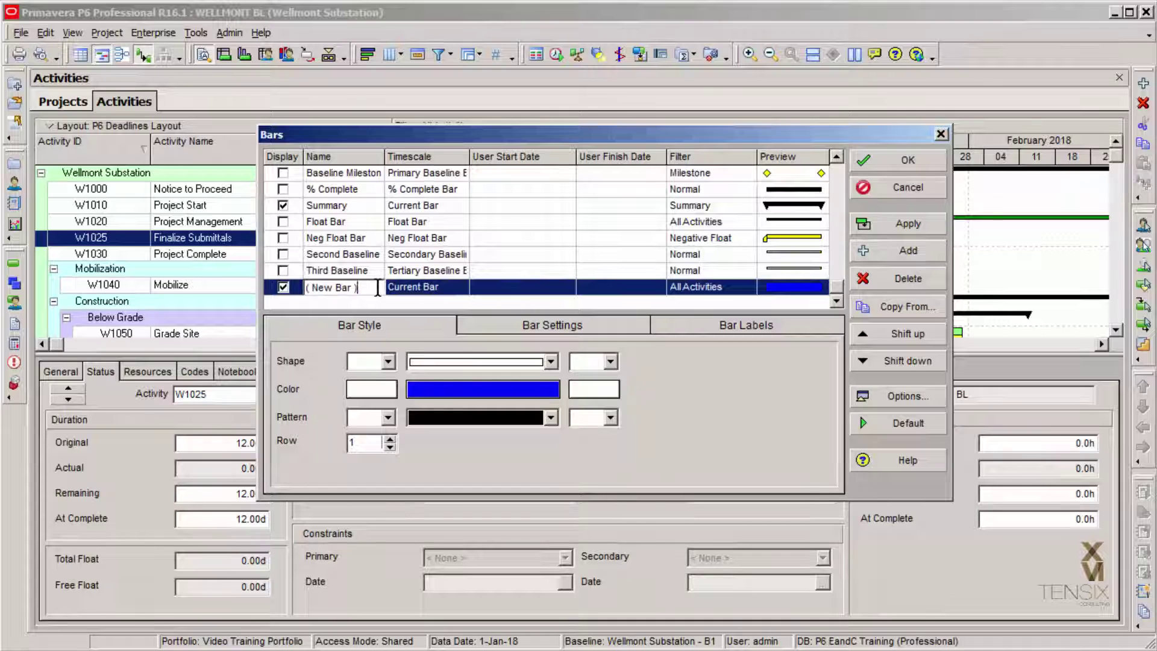
{"action": "left_click_drag", "start_coordinate": [377, 289], "coordinate": [222, 269]}
{"action": "type", "text": "Dea"}
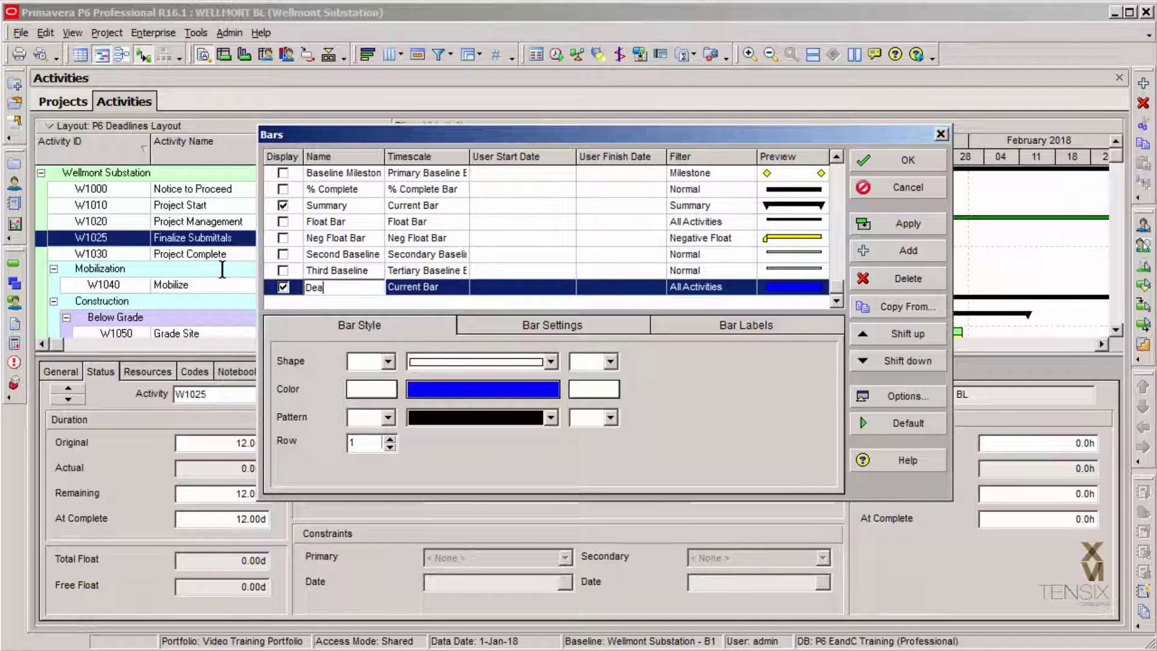
{"action": "type", "text": "dline"}
Step: Set the Deadline bar's timescale to User Dates, using Deadline Start as its user start date and Deadline Finish as its user finish date
{"action": "left_click", "coordinate": [450, 287]}
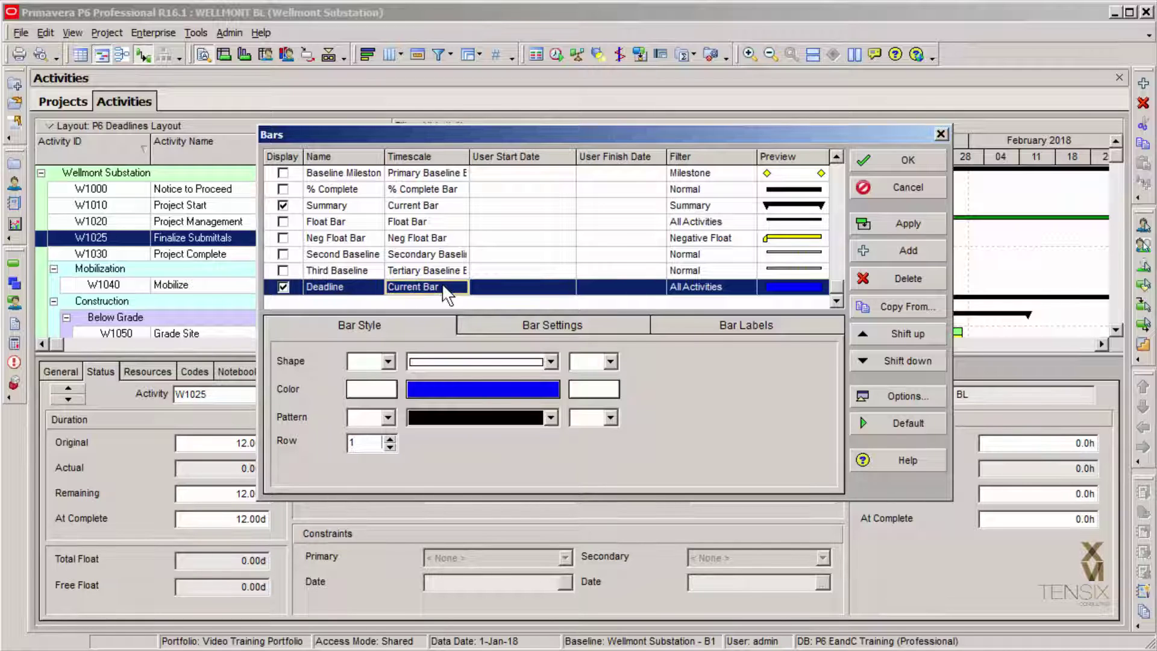
{"action": "left_click", "coordinate": [462, 290]}
{"action": "left_click", "coordinate": [463, 288]}
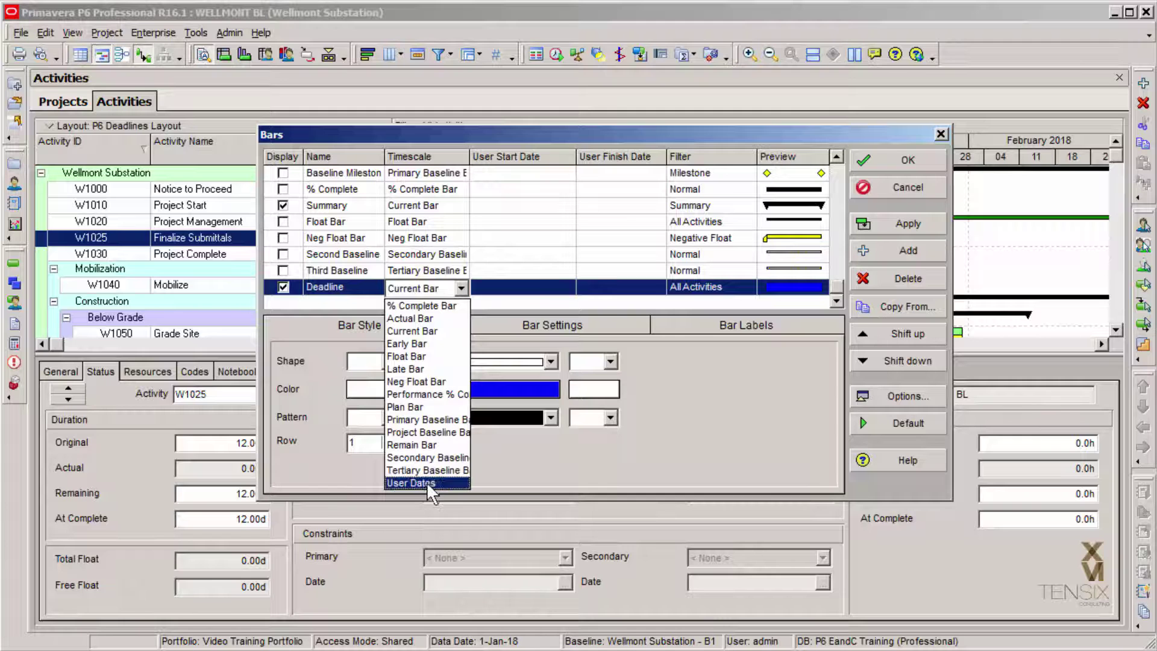
{"action": "left_click", "coordinate": [444, 479]}
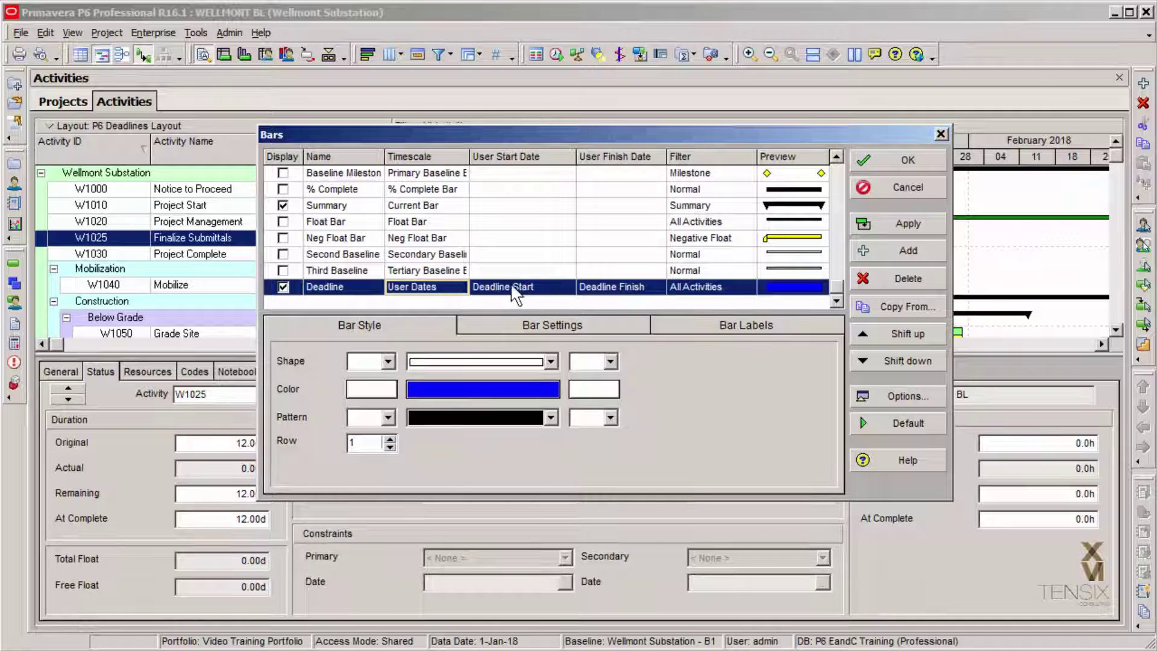
{"action": "left_click", "coordinate": [569, 290]}
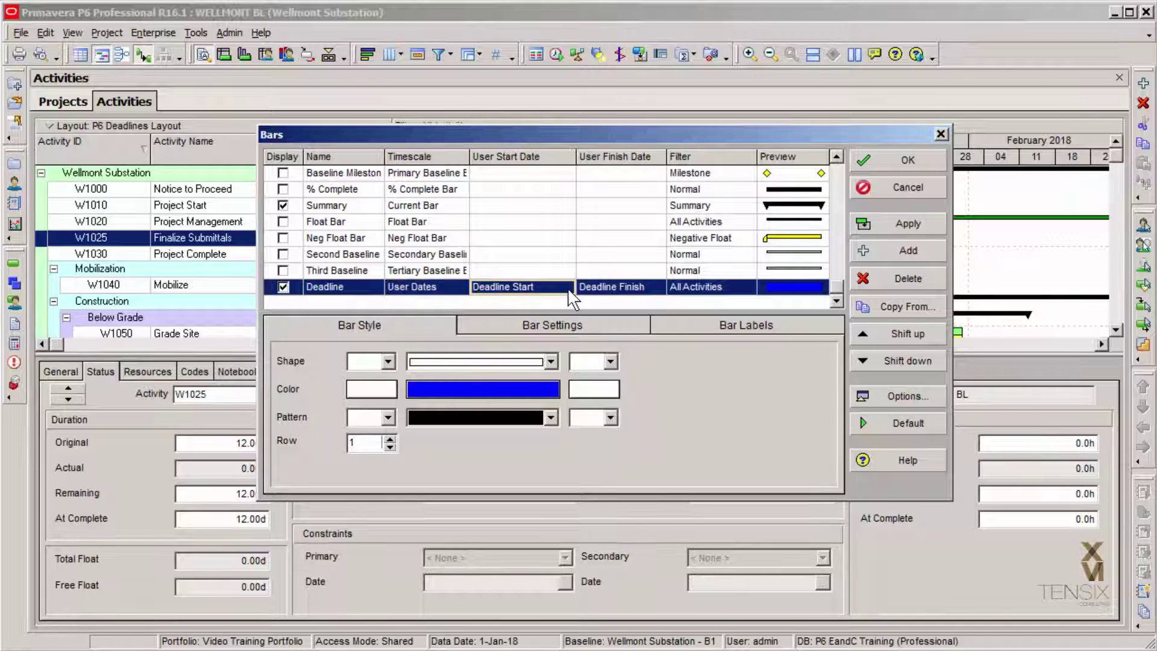
{"action": "left_click", "coordinate": [570, 294]}
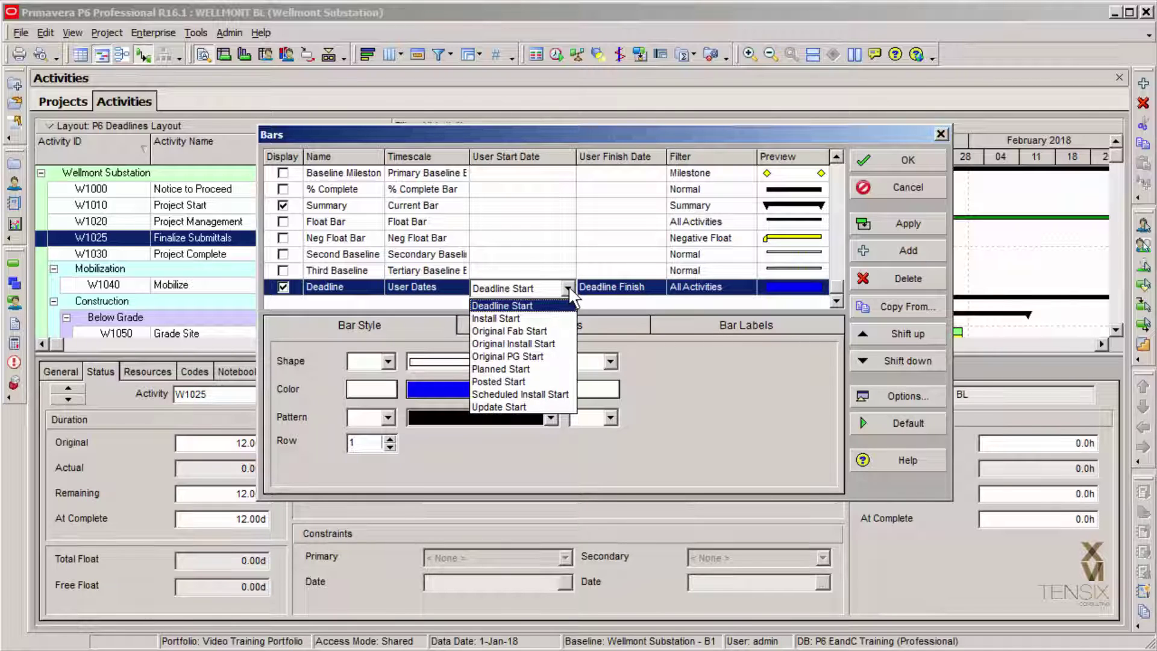
{"action": "left_click", "coordinate": [570, 290]}
{"action": "left_click", "coordinate": [657, 289]}
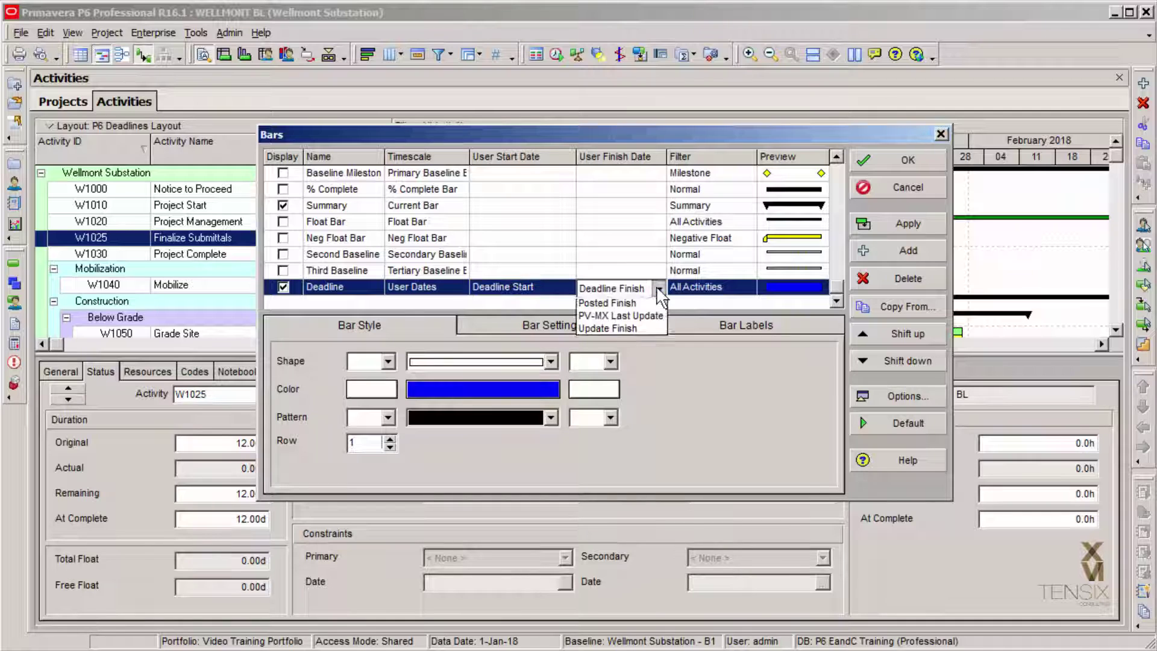
{"action": "left_click", "coordinate": [658, 289]}
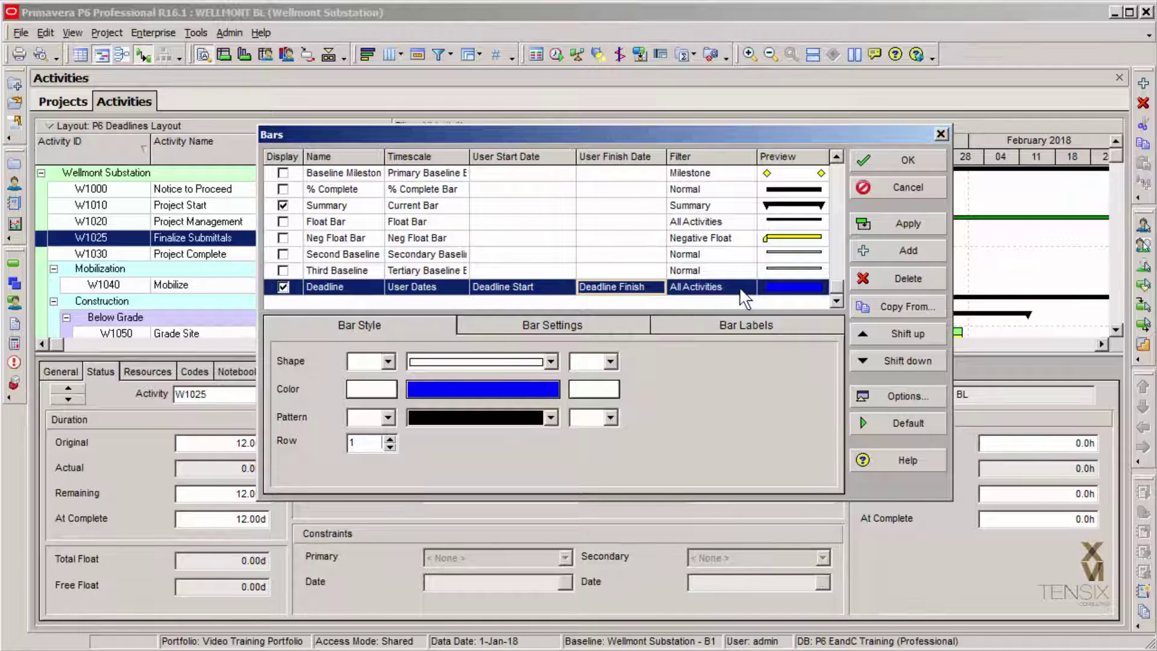
Step: Give the Deadline bar upward triangle shapes at its start and end points, with a blank shape for the bar between them
{"action": "left_click", "coordinate": [388, 361]}
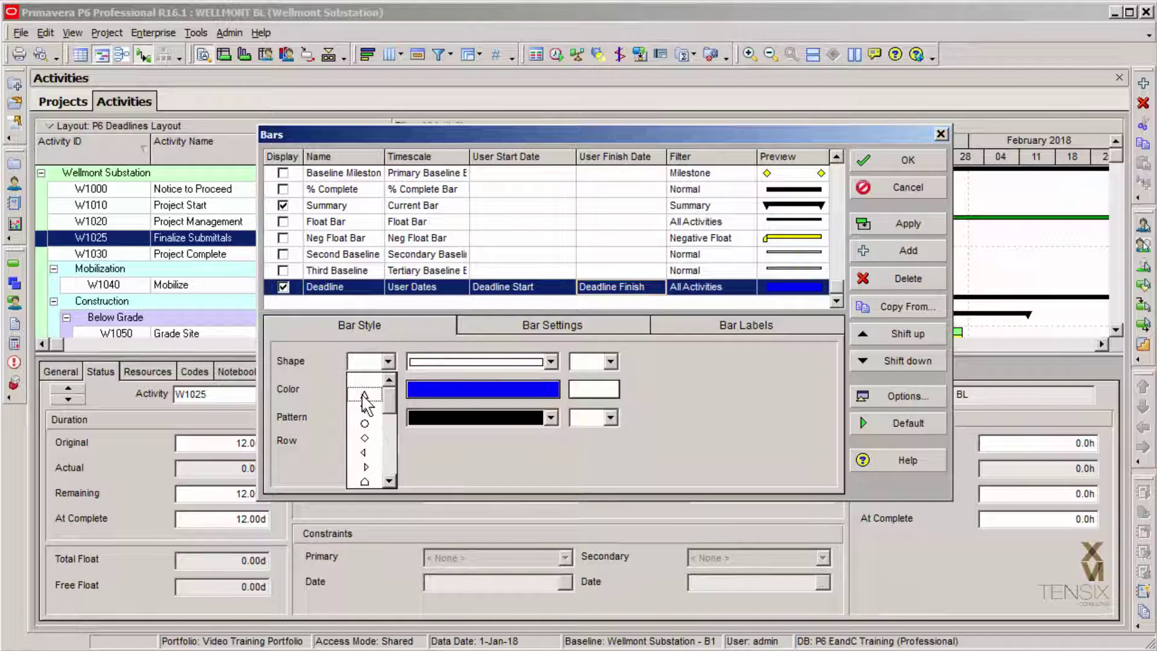
{"action": "left_click", "coordinate": [364, 395]}
{"action": "left_click", "coordinate": [611, 360]}
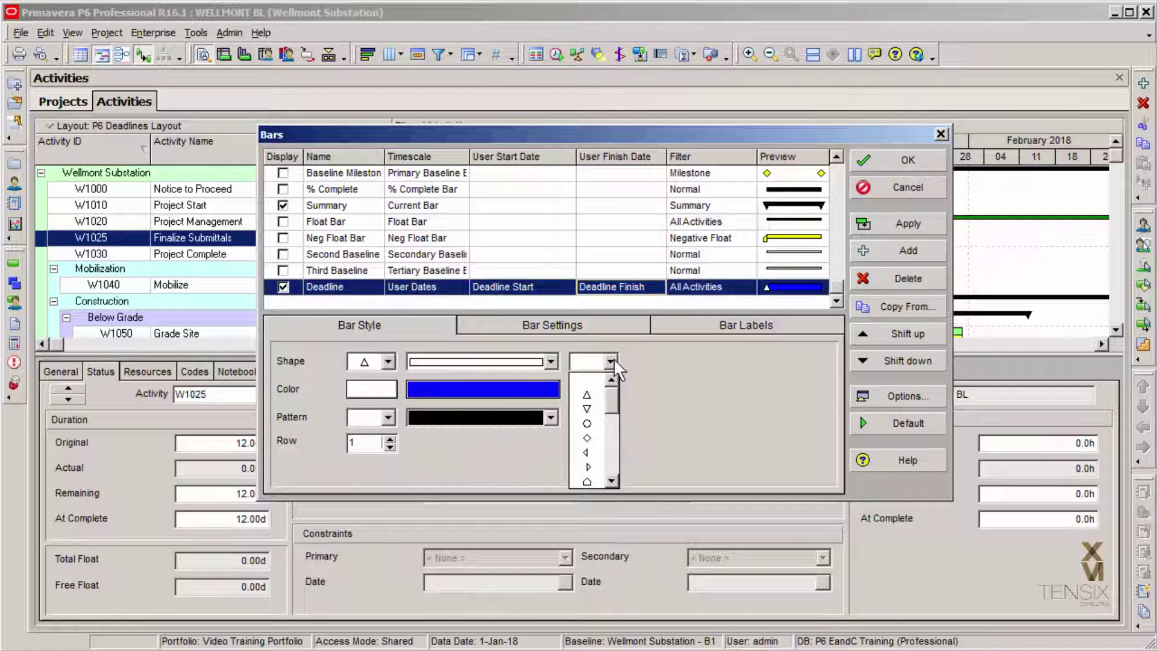
{"action": "left_click", "coordinate": [588, 395]}
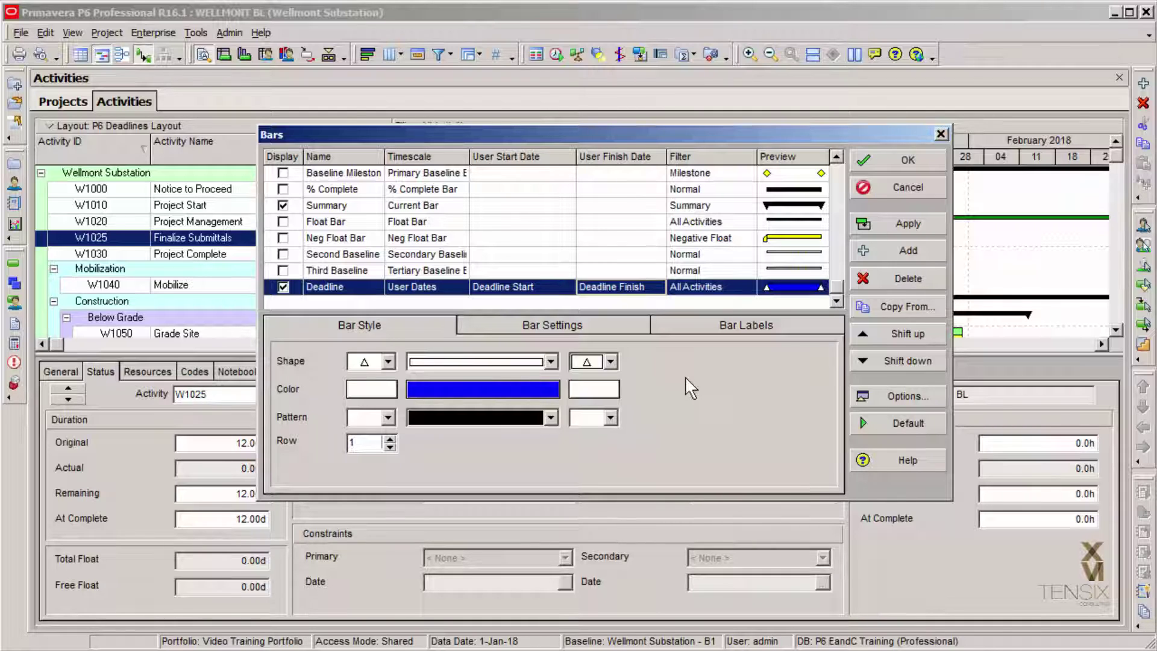
{"action": "left_click", "coordinate": [552, 364]}
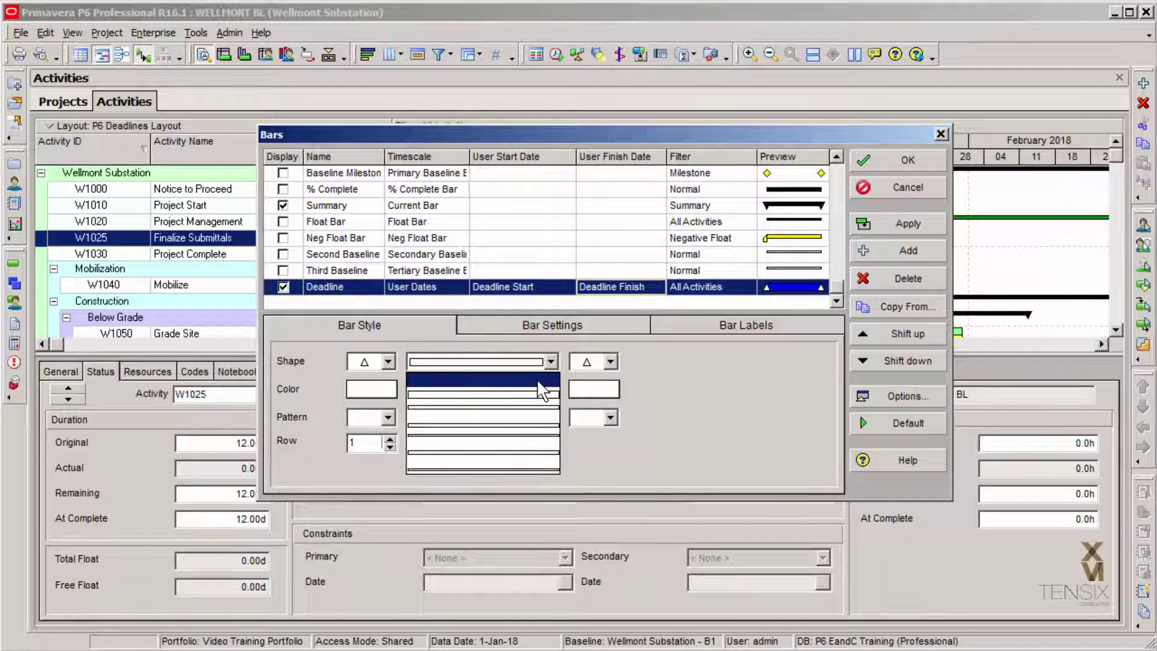
{"action": "left_click", "coordinate": [538, 381]}
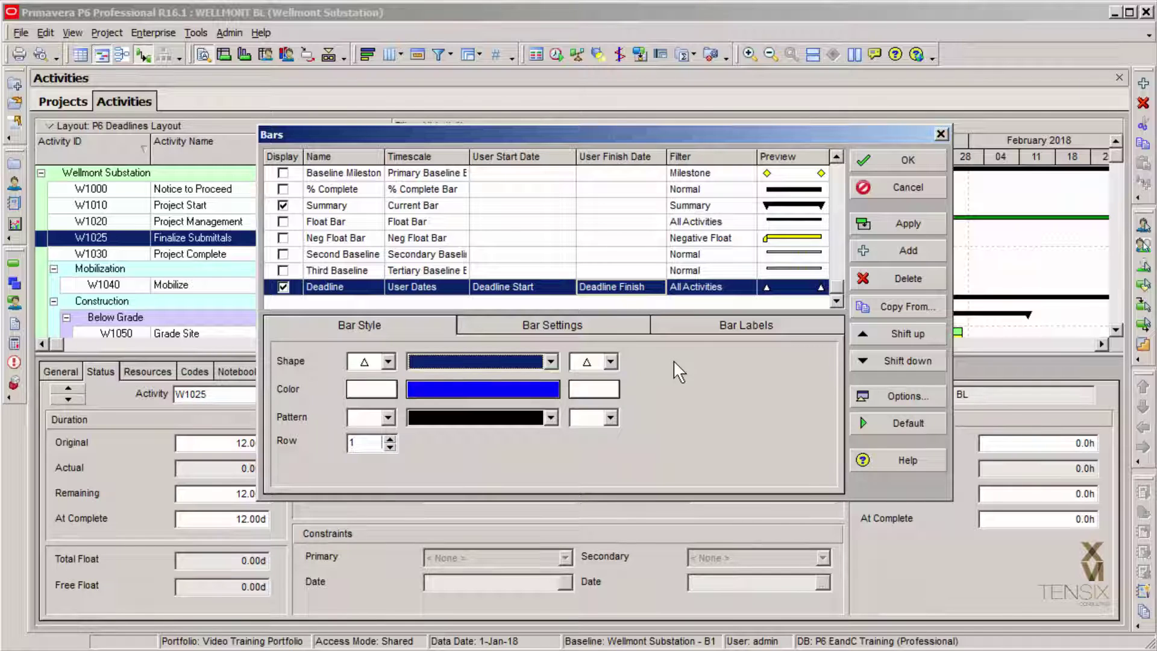
Step: Color both the start and end triangles of the Deadline bar magenta
{"action": "left_click", "coordinate": [371, 387]}
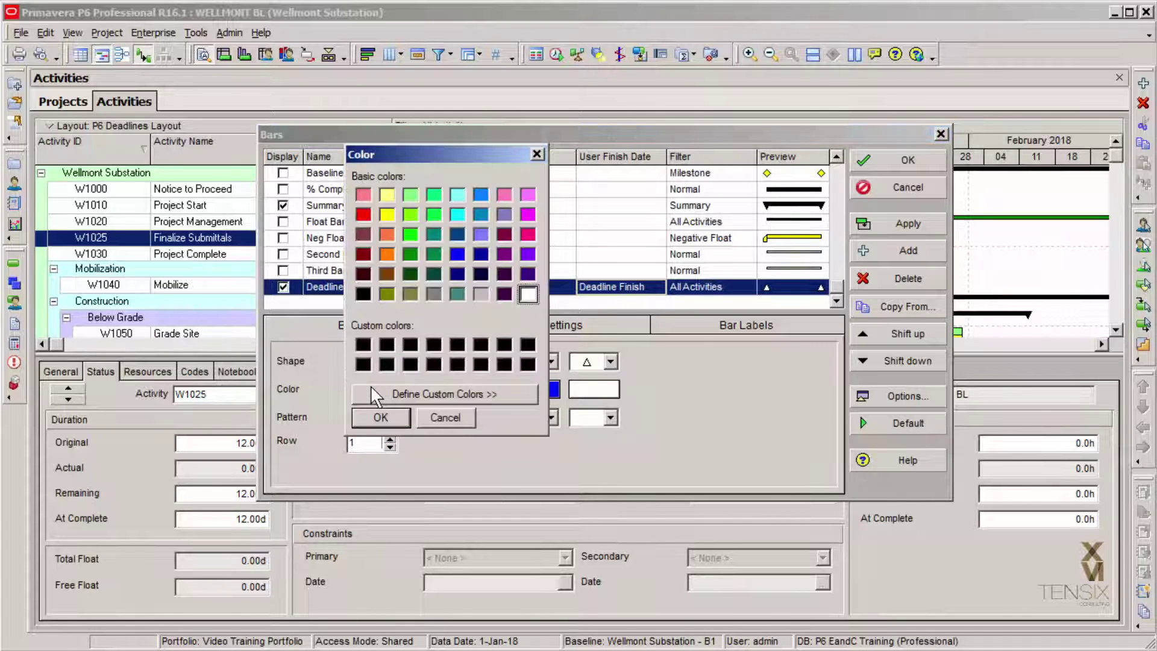
{"action": "left_click", "coordinate": [527, 215]}
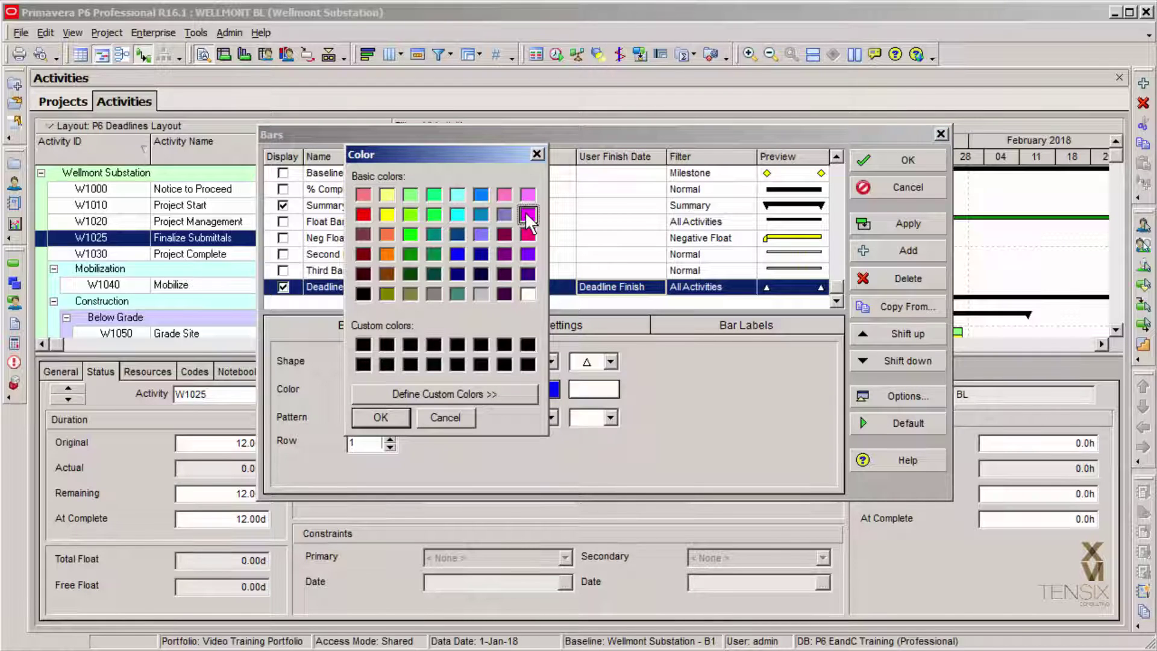
{"action": "left_click", "coordinate": [381, 417]}
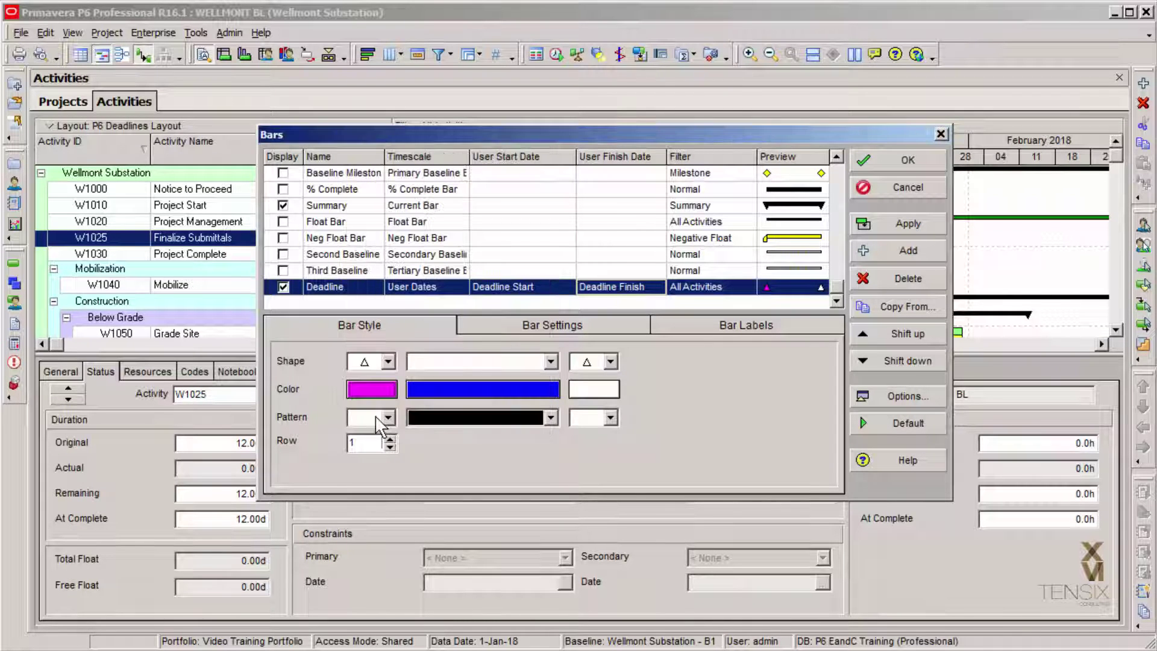
{"action": "left_click", "coordinate": [606, 389]}
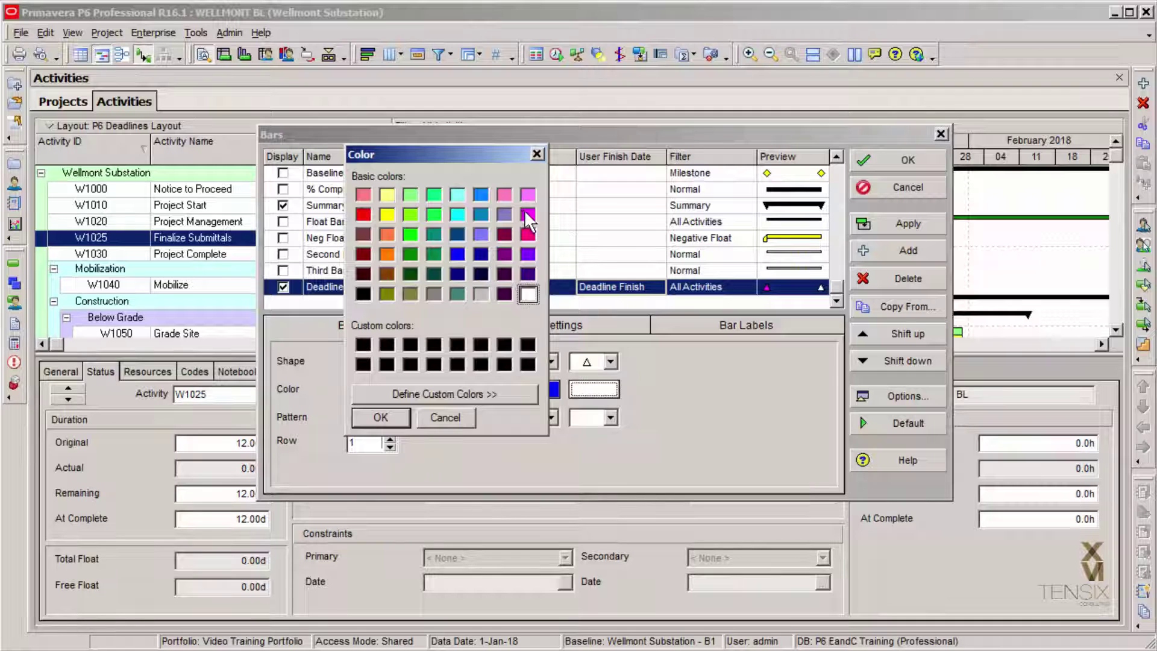
{"action": "left_click", "coordinate": [527, 215]}
{"action": "left_click", "coordinate": [381, 417]}
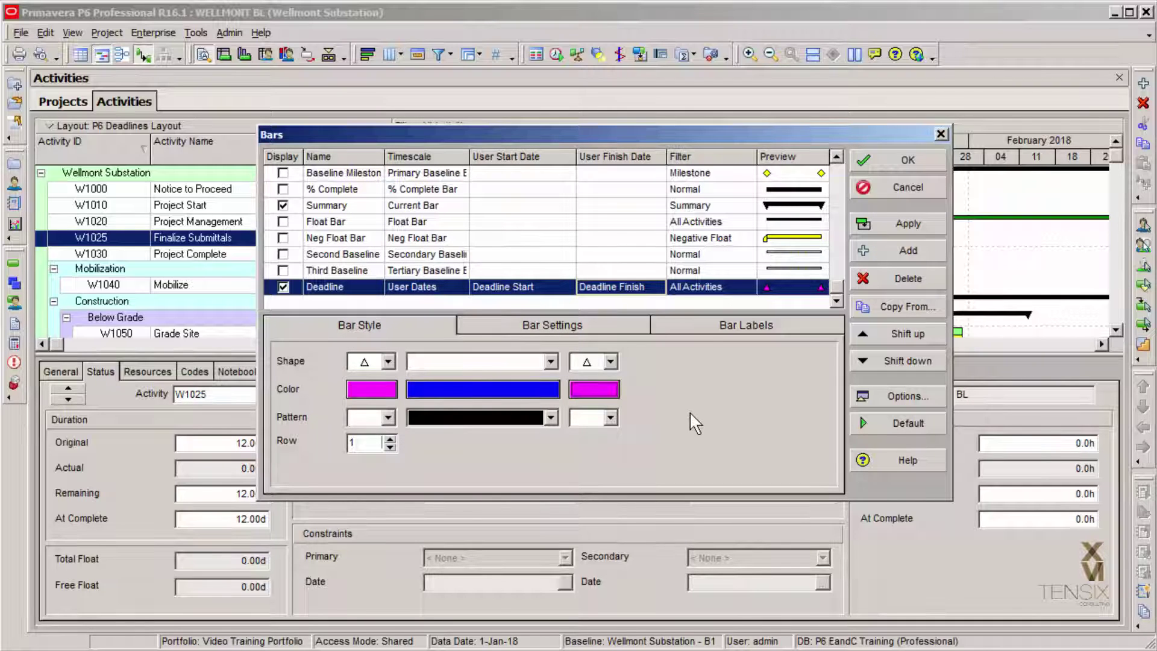
Step: Set a solid fill pattern for both the start and end triangles of the Deadline bar
{"action": "left_click", "coordinate": [388, 417]}
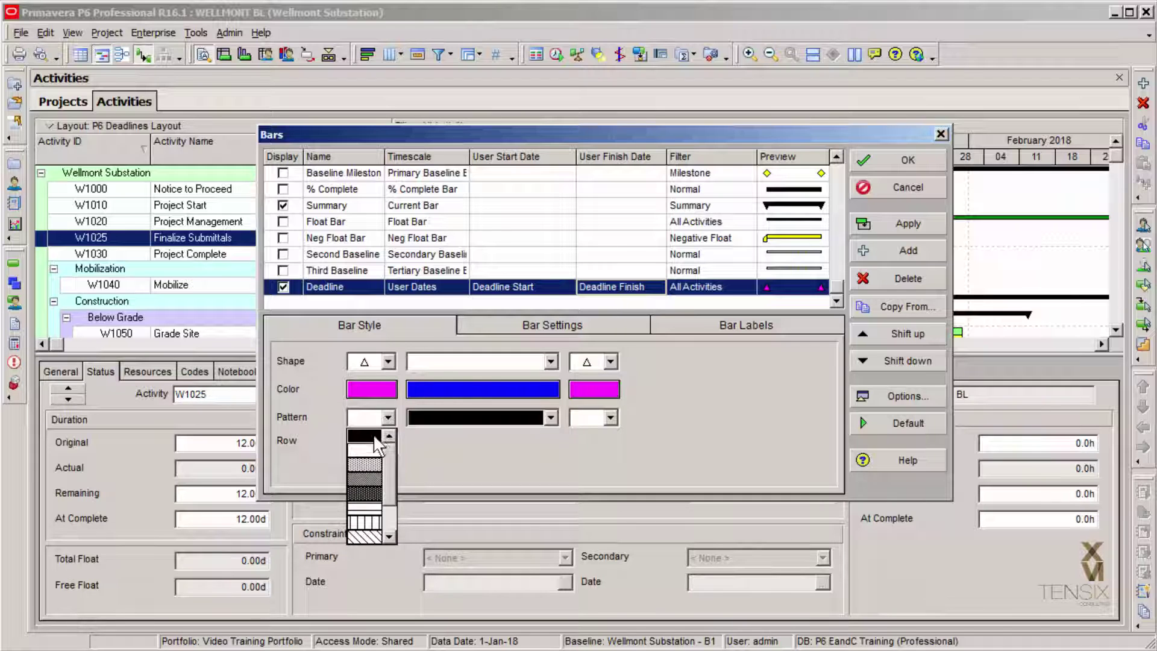
{"action": "left_click", "coordinate": [364, 435]}
{"action": "left_click", "coordinate": [609, 420]}
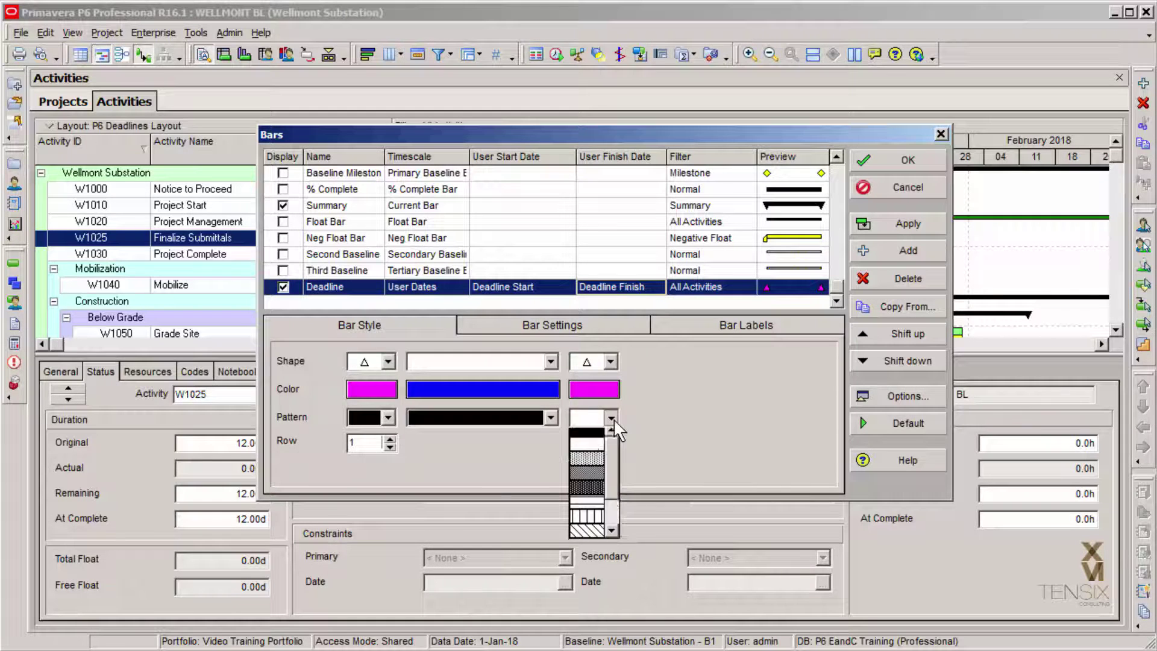
{"action": "left_click", "coordinate": [584, 435]}
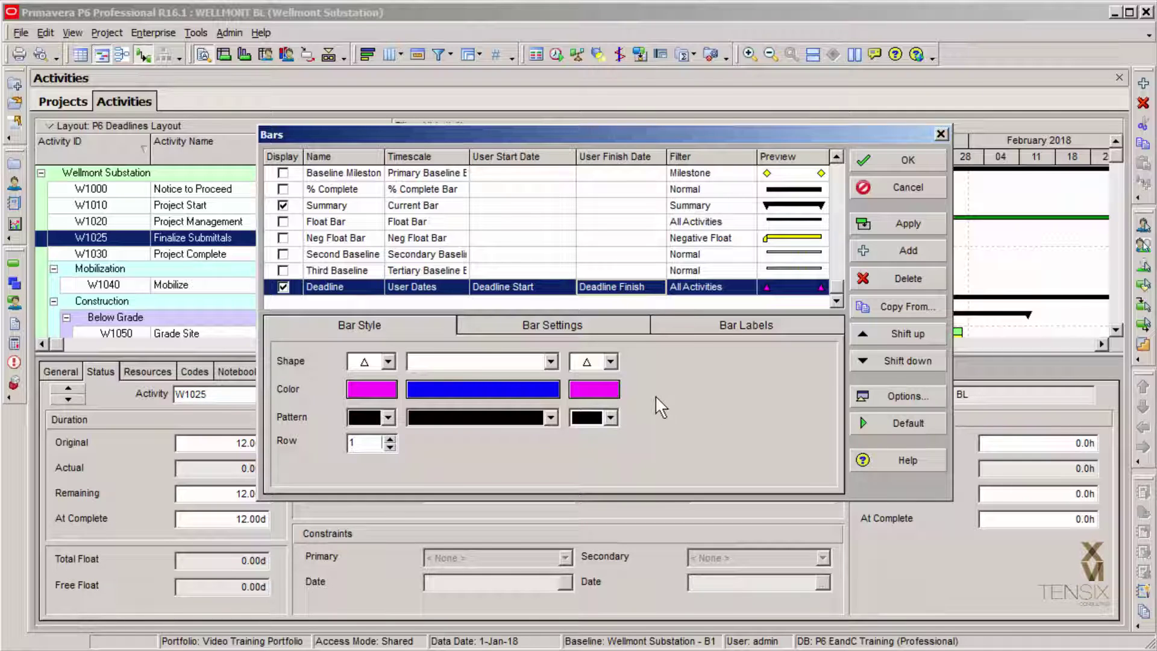
Step: Add a Right-positioned label showing Deadline Finish to the Deadline bar and accept the bar settings
{"action": "left_click", "coordinate": [746, 332]}
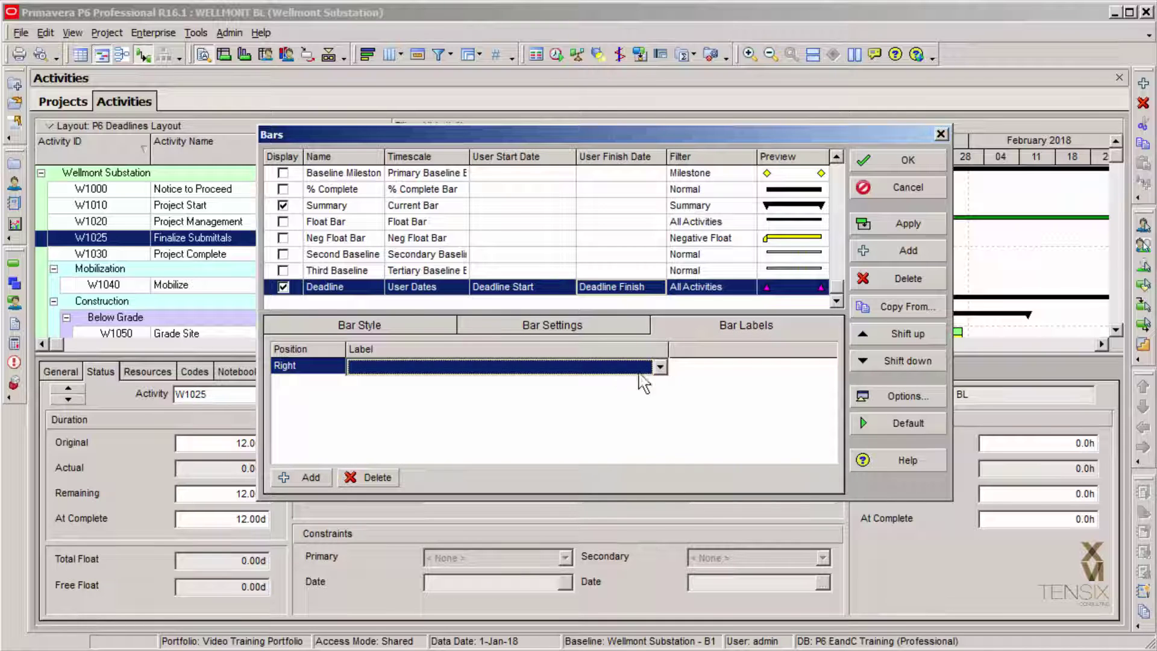
{"action": "left_click", "coordinate": [660, 367]}
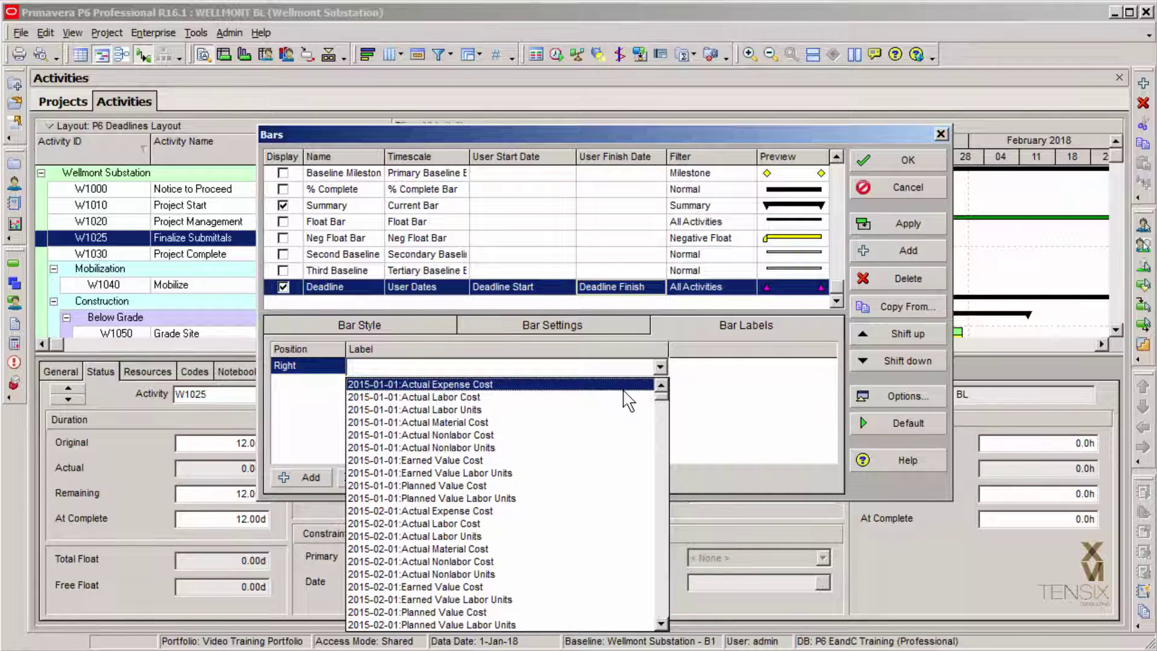
{"action": "key", "text": "d"}
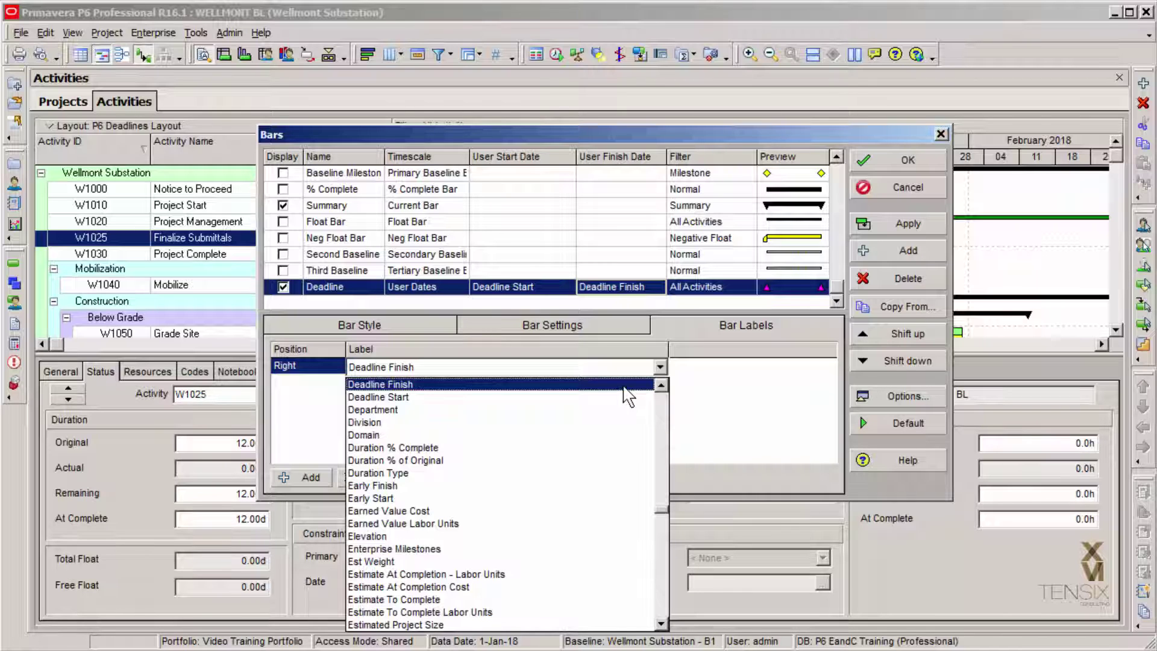
{"action": "left_click", "coordinate": [624, 386]}
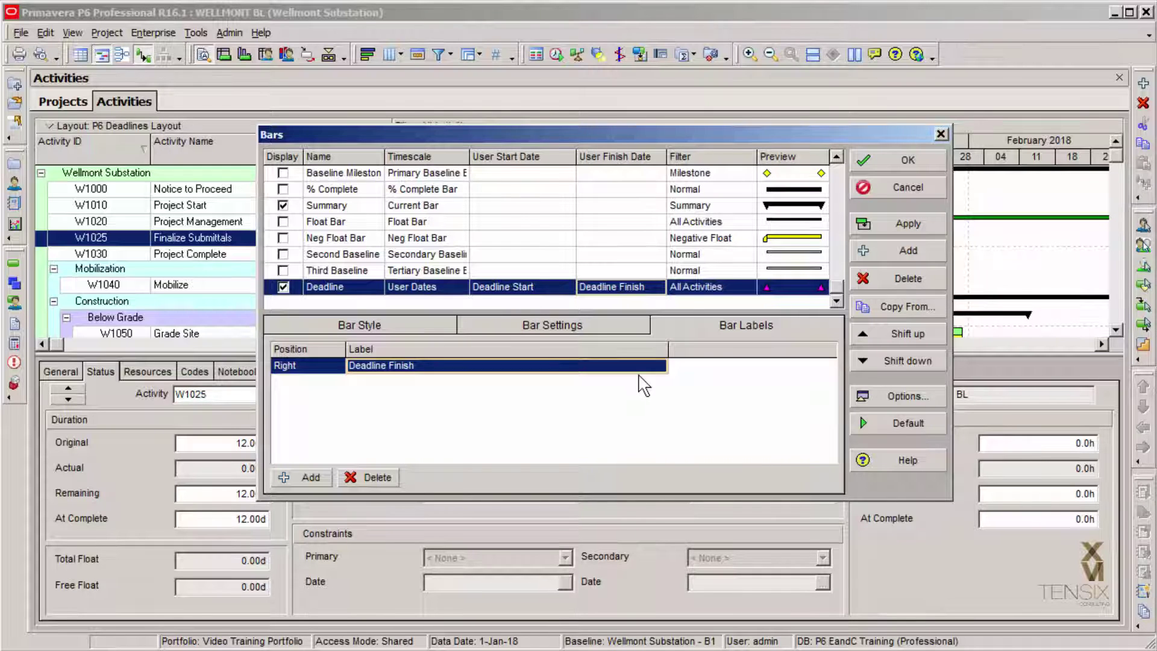
{"action": "left_click", "coordinate": [909, 161]}
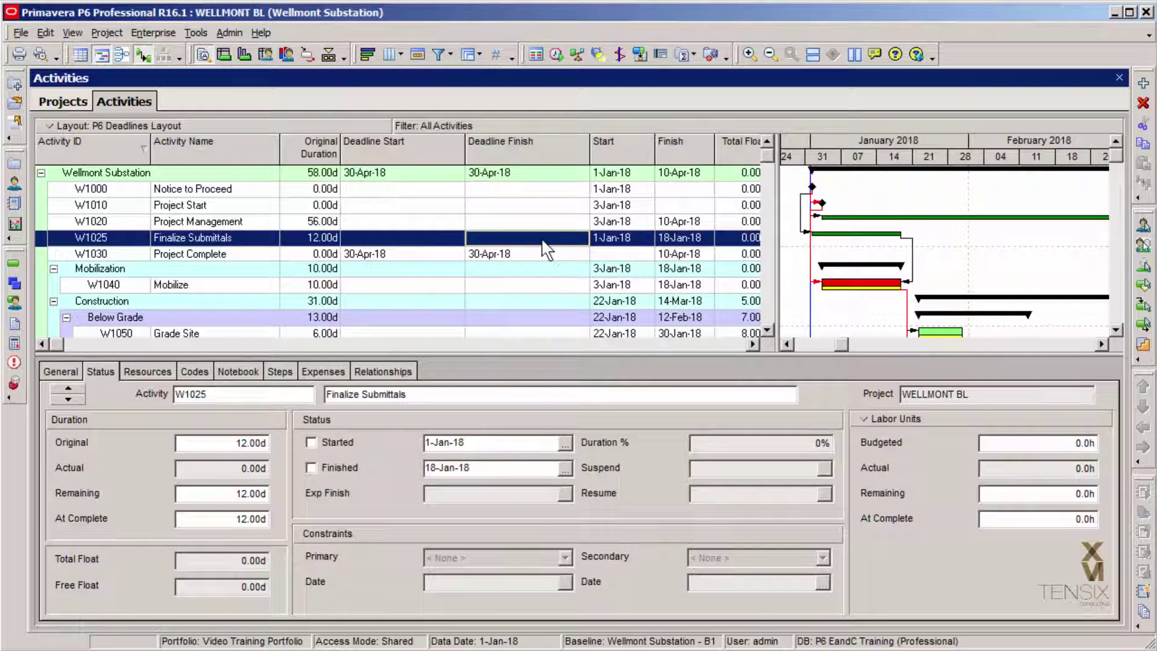
Step: Save the changes to the current P6 Deadlines Layout
{"action": "left_click", "coordinate": [63, 123]}
{"action": "mouse_move", "coordinate": [64, 142]}
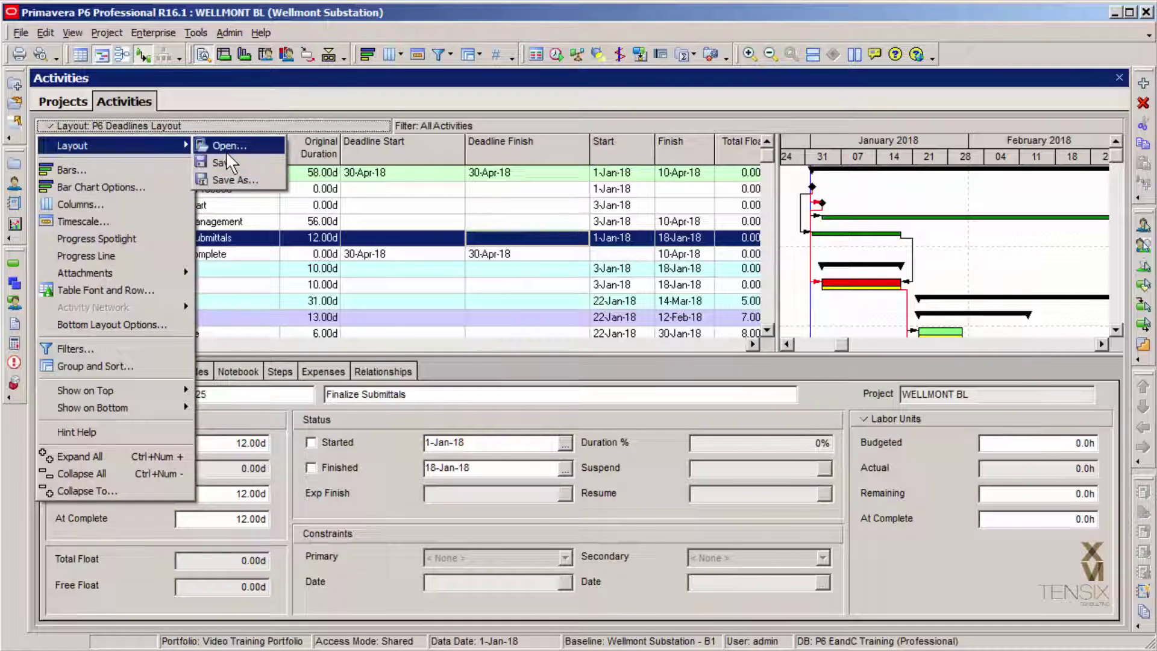
{"action": "left_click", "coordinate": [268, 167]}
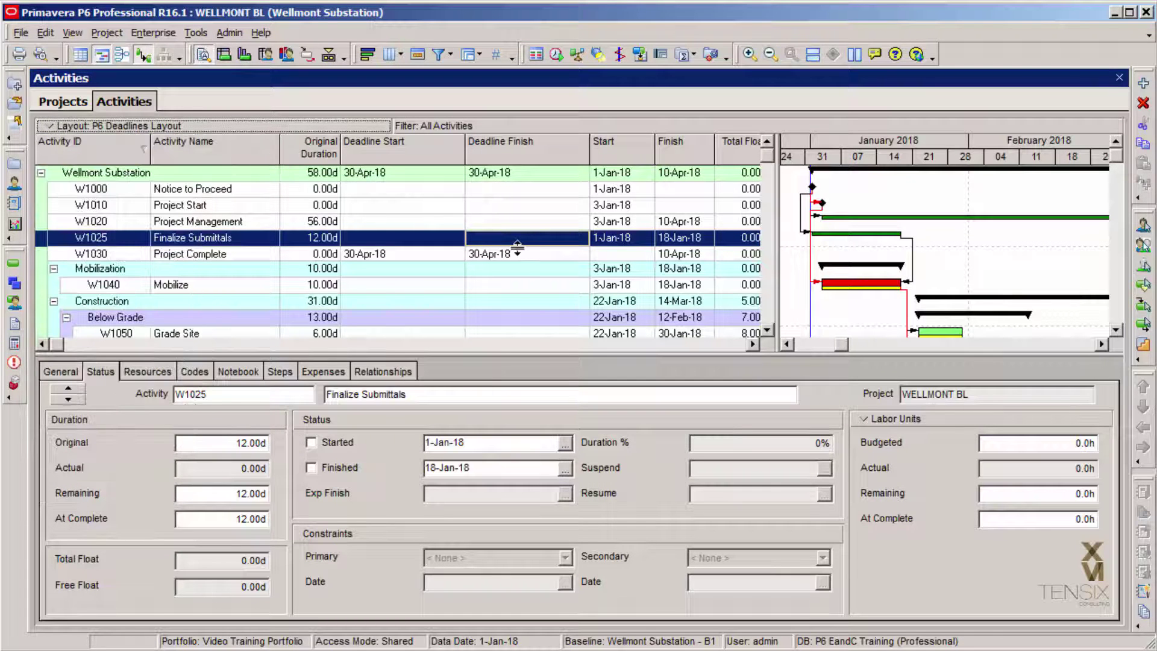
Step: Widen the Gantt chart area to bring the deadline marker into view and turn on the chart legend
{"action": "left_click_drag", "start_coordinate": [777, 299], "coordinate": [456, 295]}
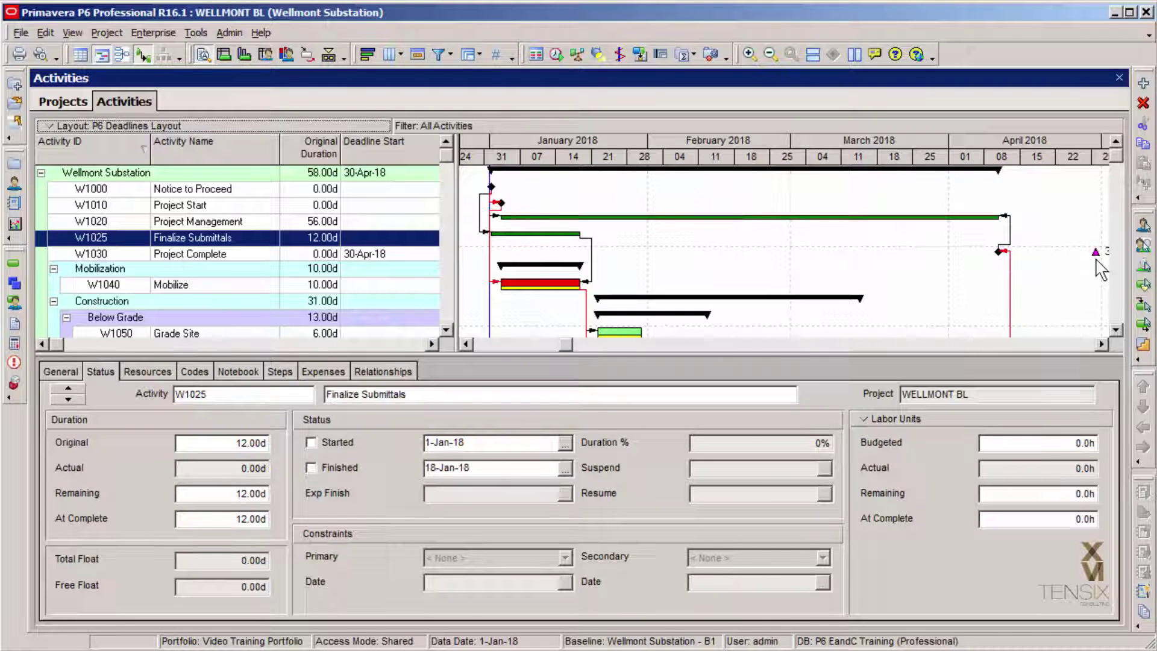
{"action": "left_click", "coordinate": [1102, 344]}
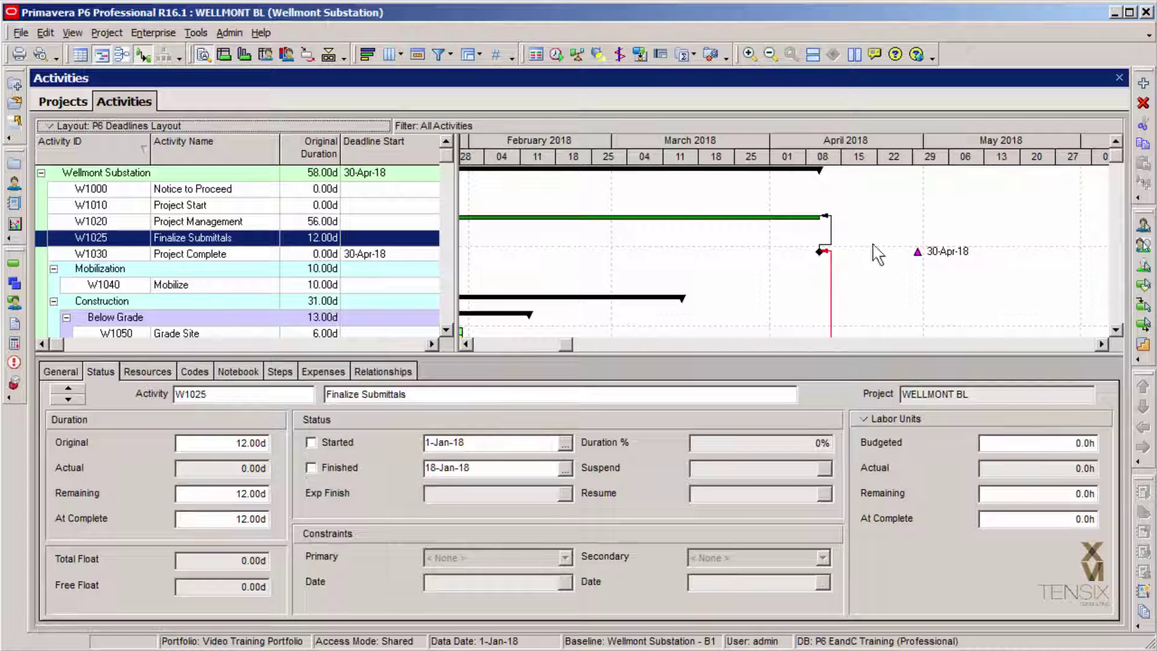
{"action": "right_click", "coordinate": [534, 193]}
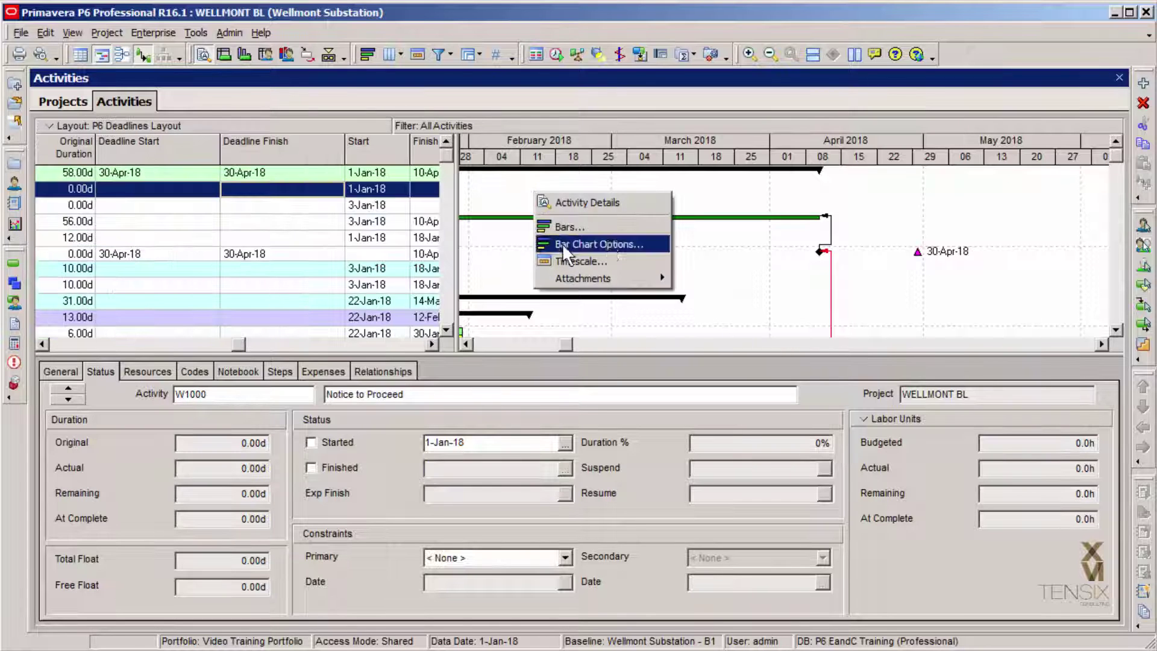
{"action": "left_click", "coordinate": [619, 244]}
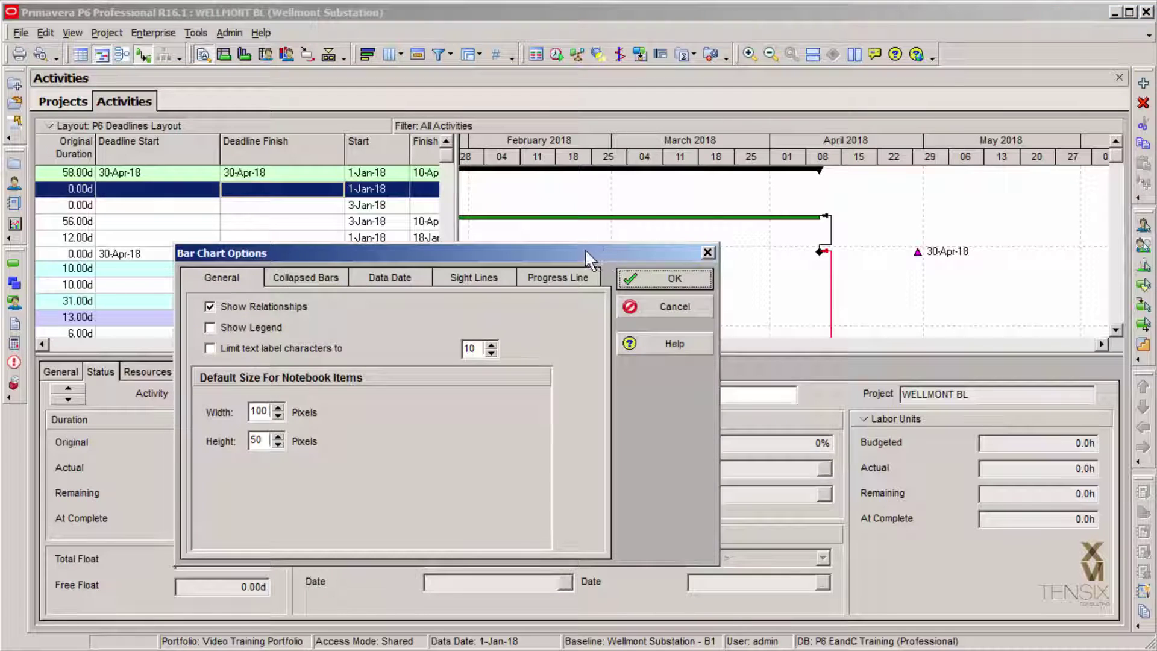
{"action": "left_click_drag", "start_coordinate": [584, 248], "coordinate": [708, 175]}
{"action": "left_click", "coordinate": [352, 252]}
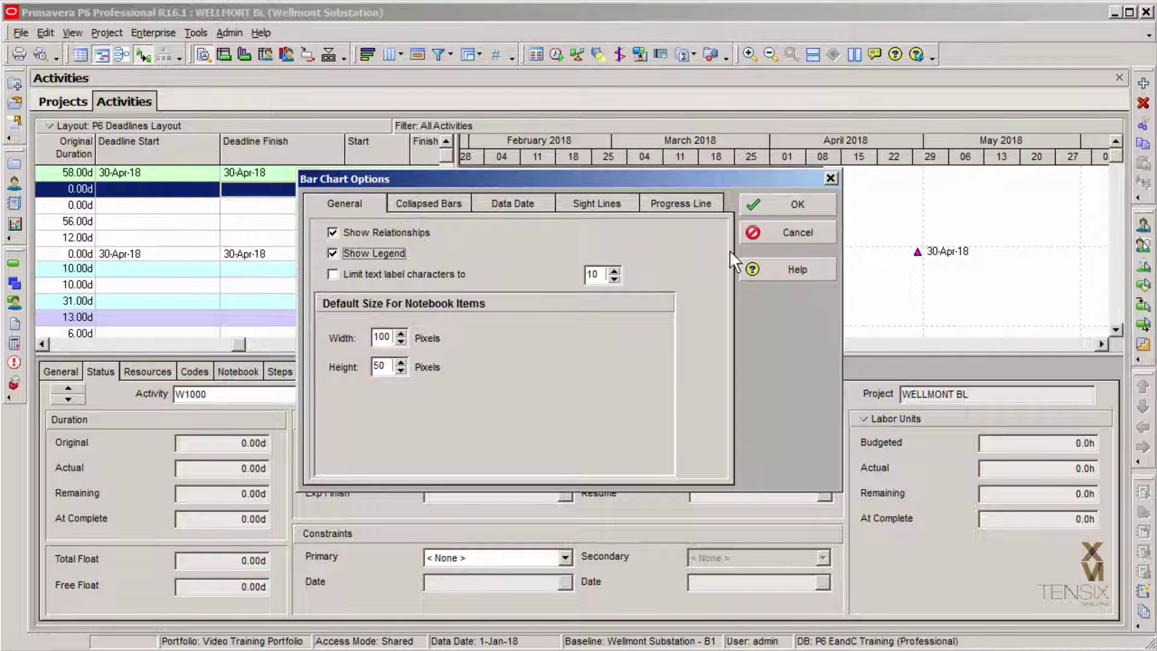
{"action": "left_click", "coordinate": [790, 202]}
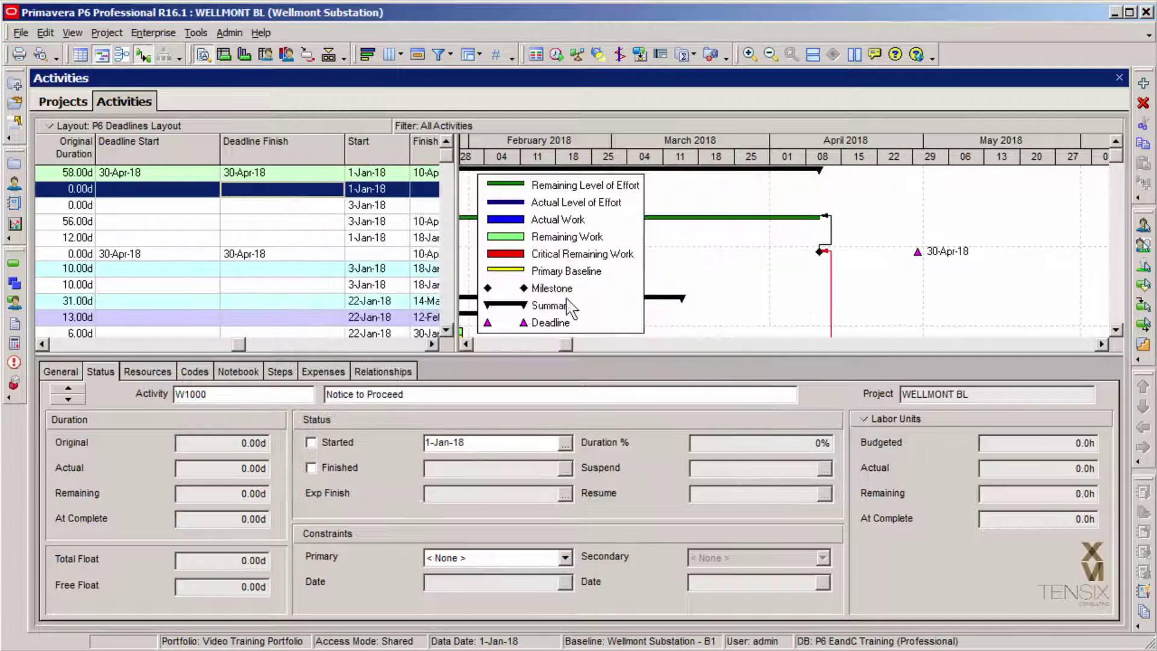